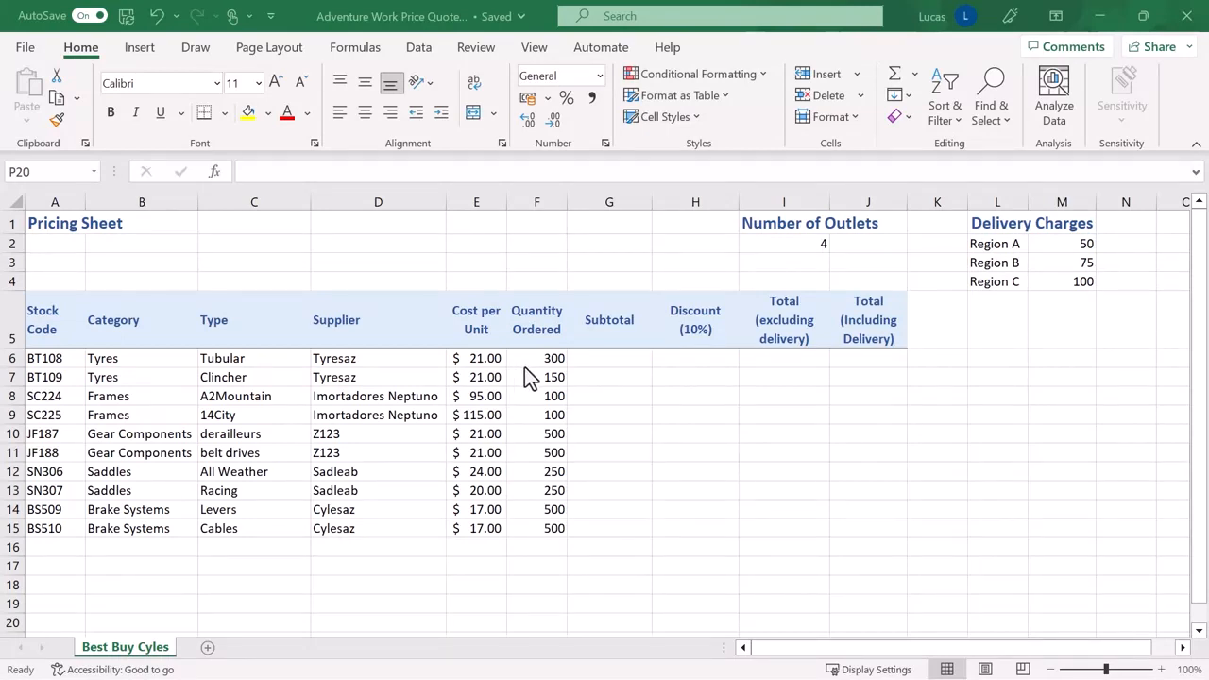
Step: Calculate the first Subtotal in G6 by multiplying cost per unit by quantity ordered with the formula =E6*F6
click(590, 363)
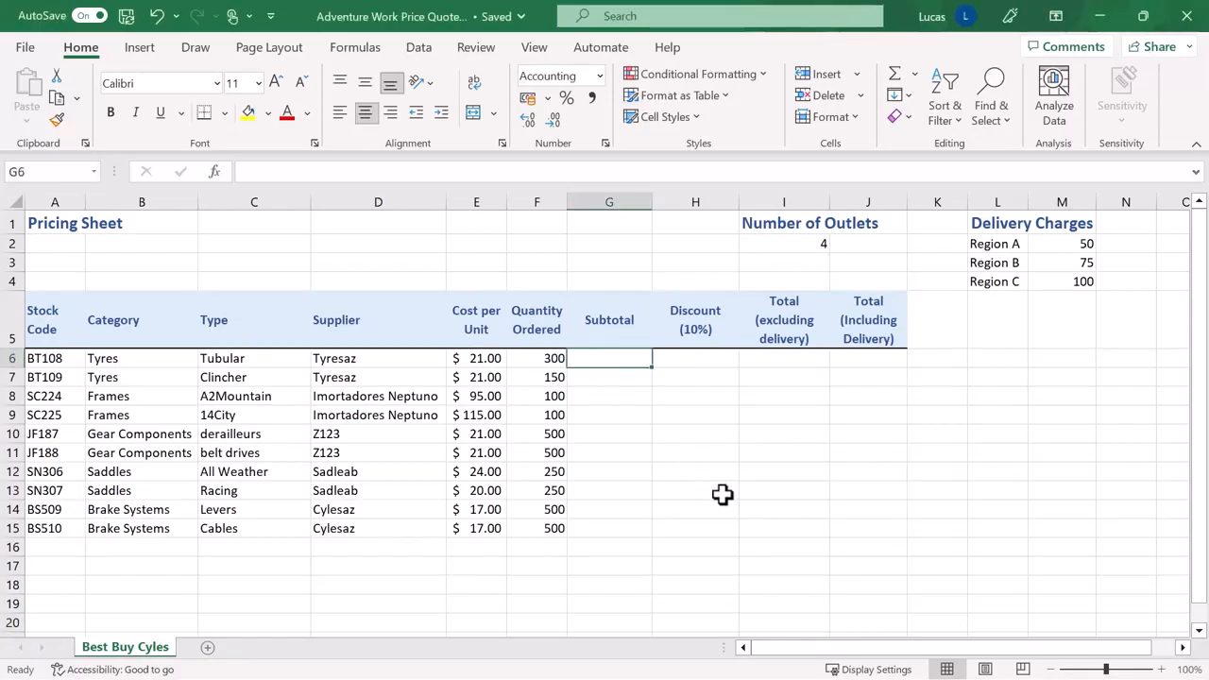
text(=)
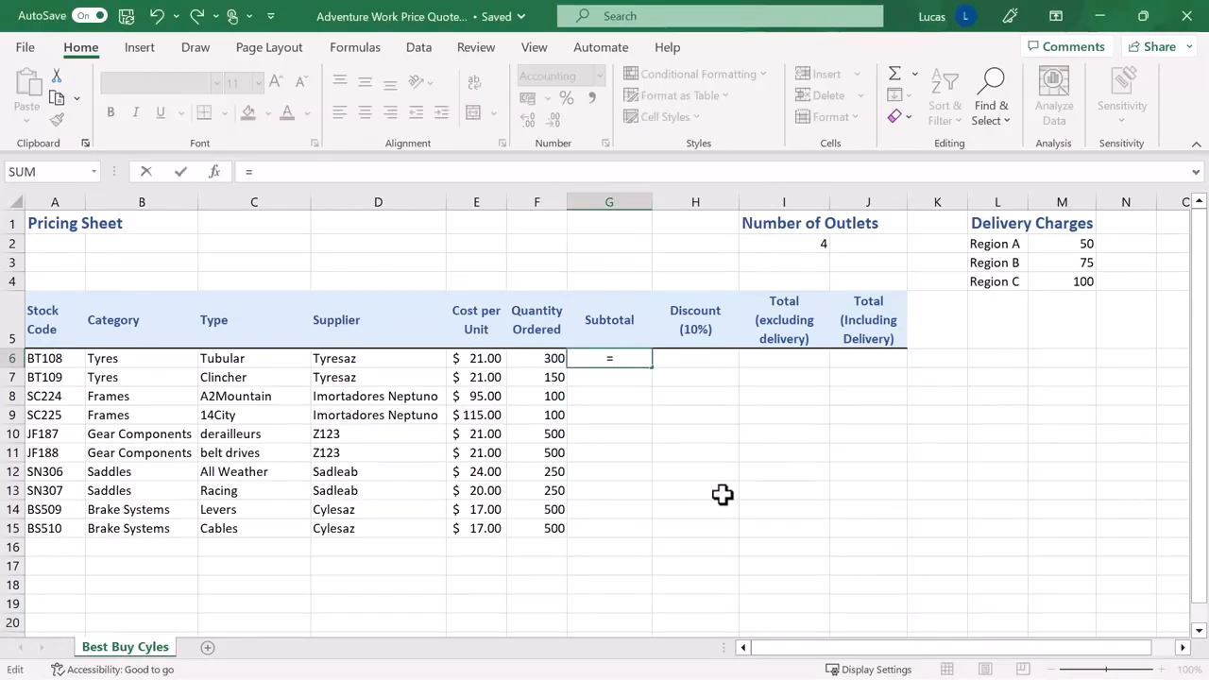
click(490, 359)
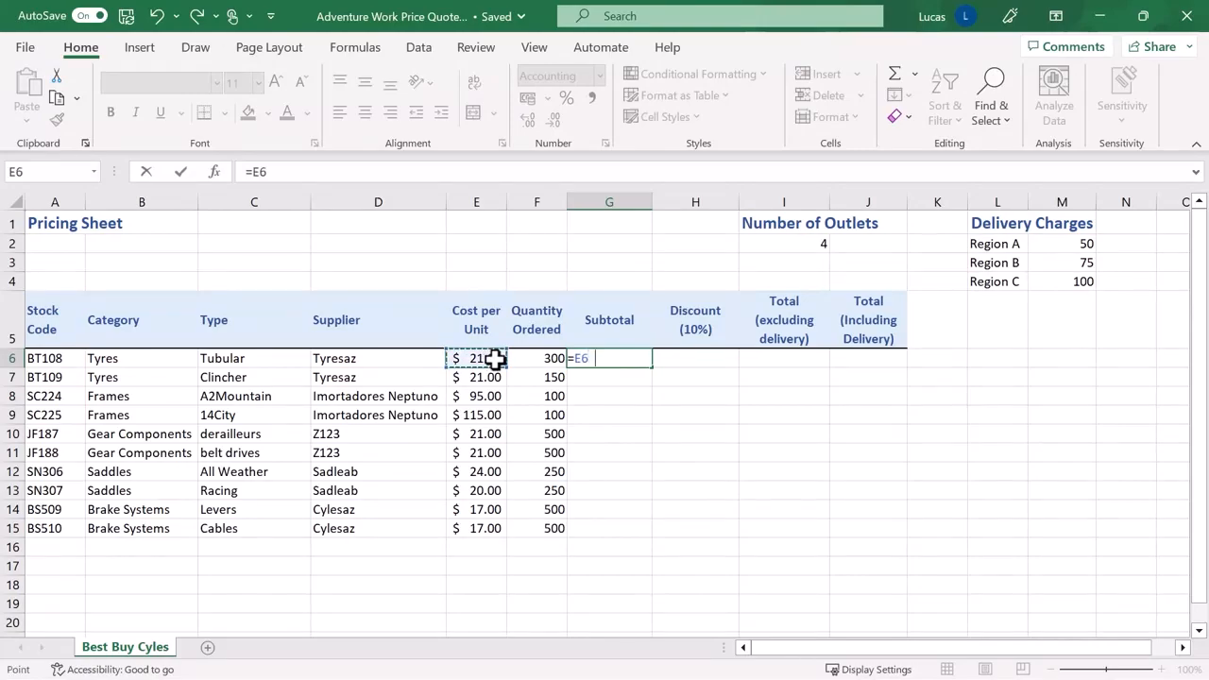
text(*)
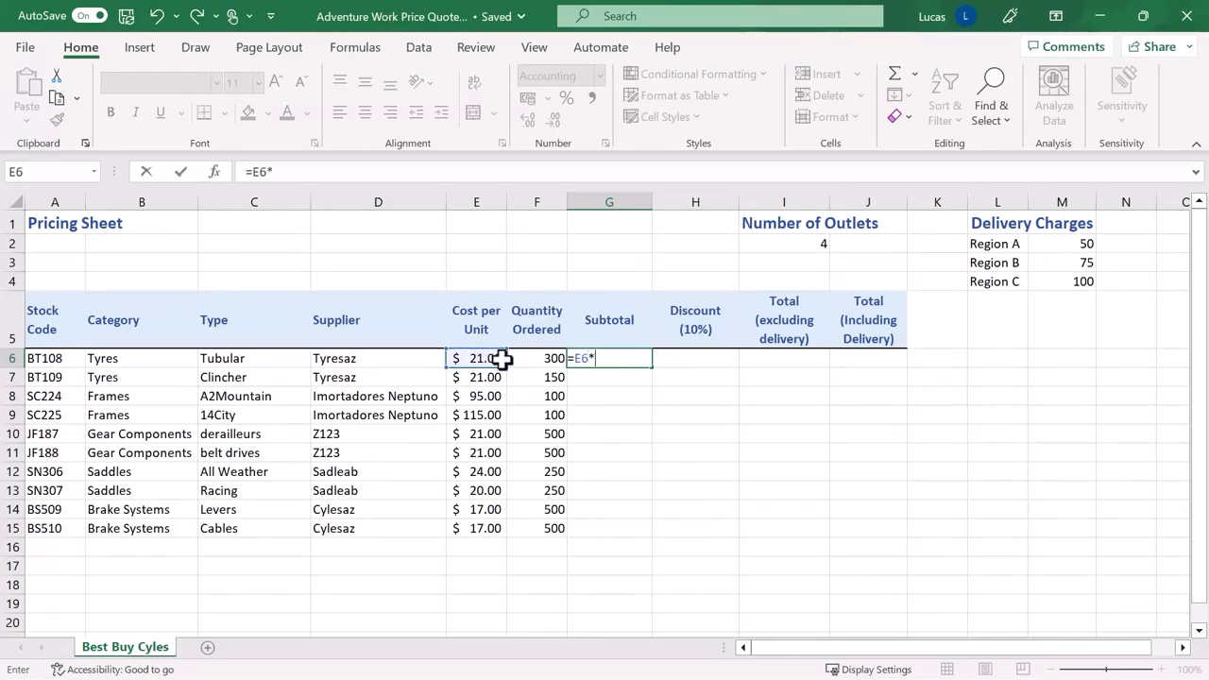
click(529, 360)
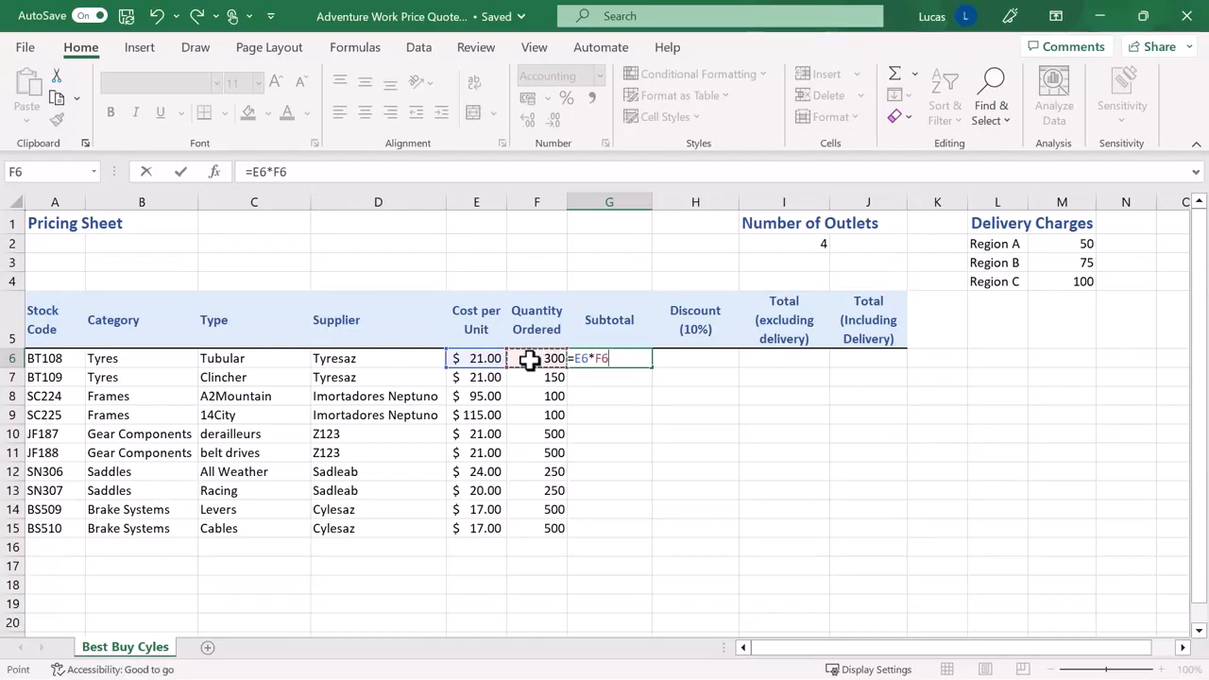
key(Return)
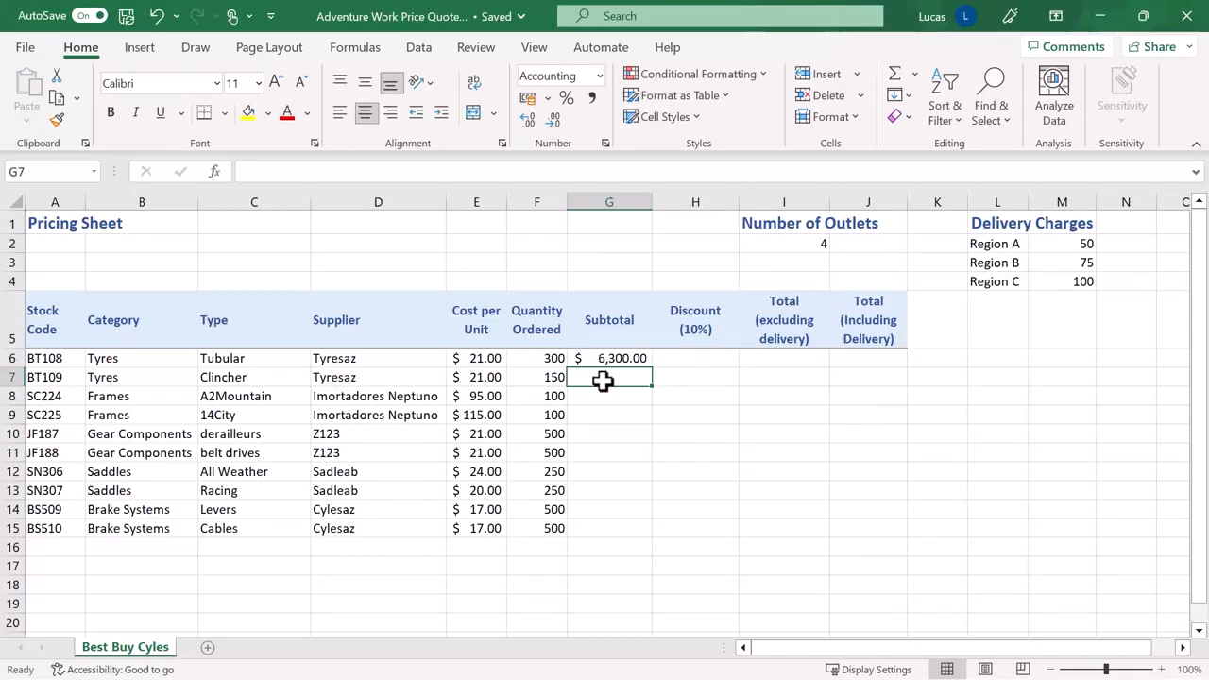
Step: Calculate the 10% discount for the first product in H6 with the formula =G6/100*10
click(687, 363)
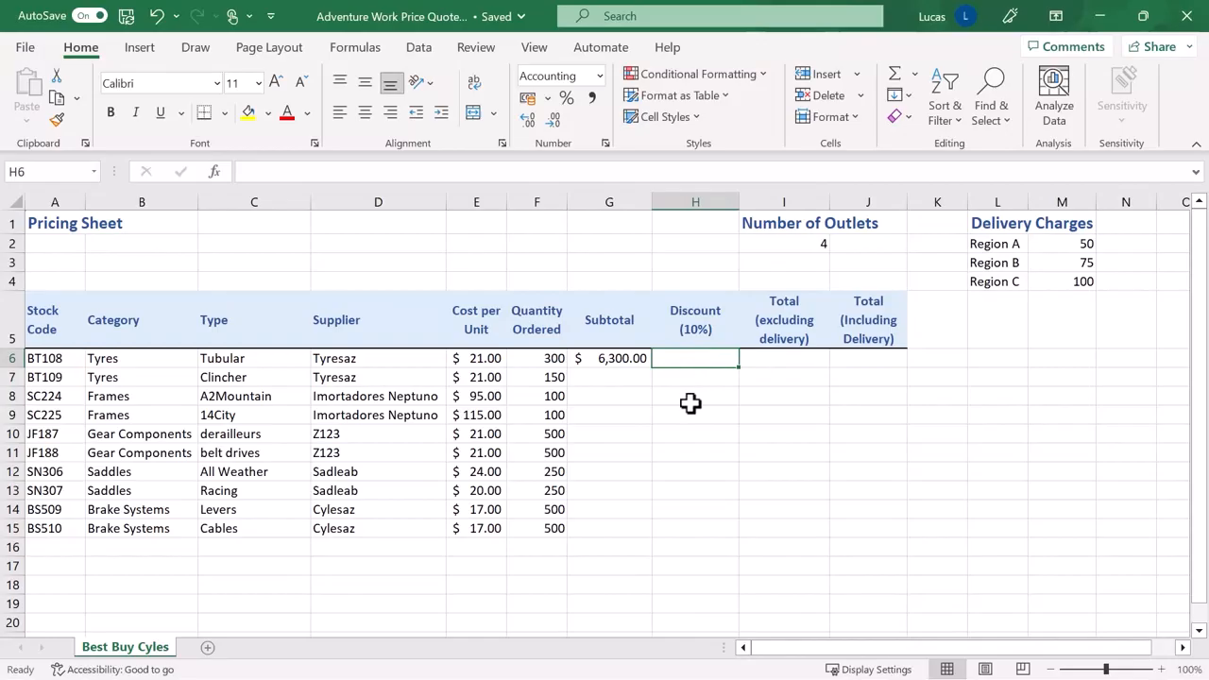
text(=)
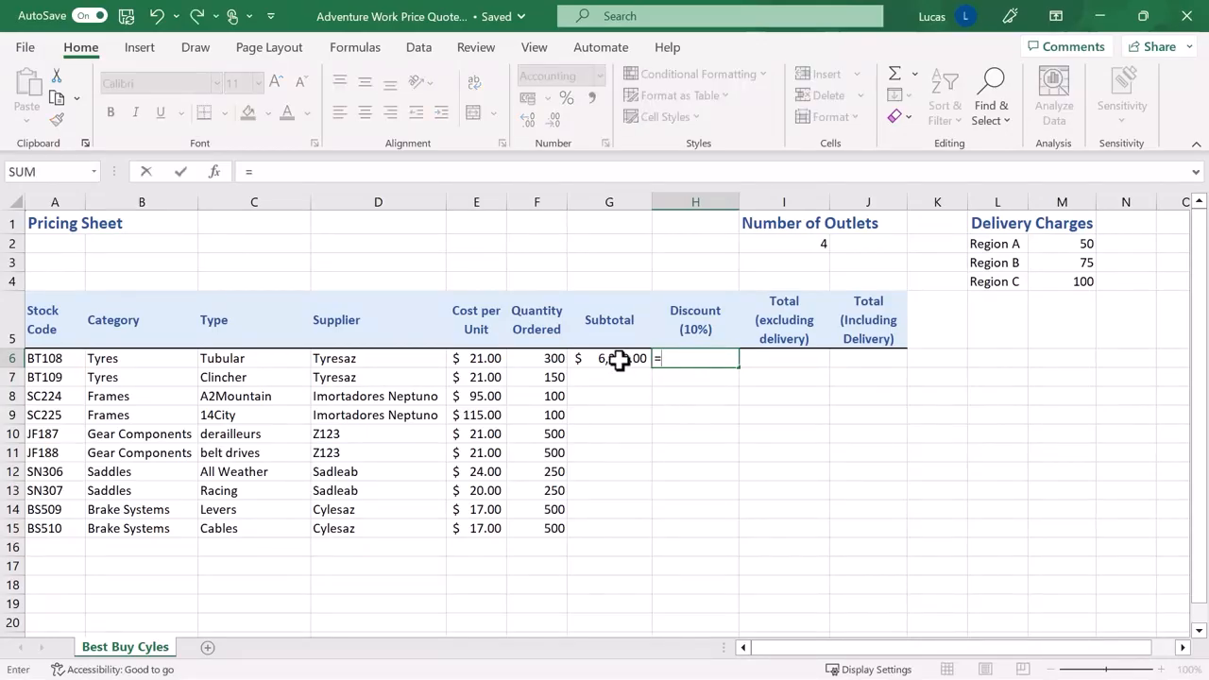
click(618, 359)
key(F2)
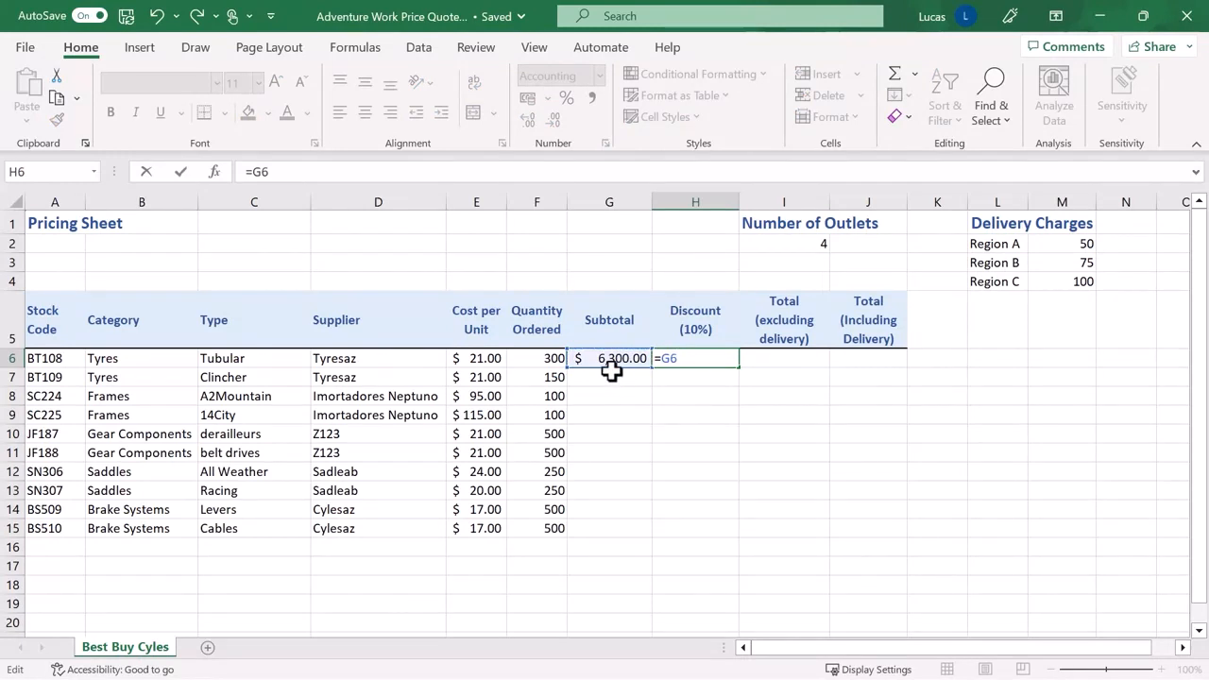
text(/100*10)
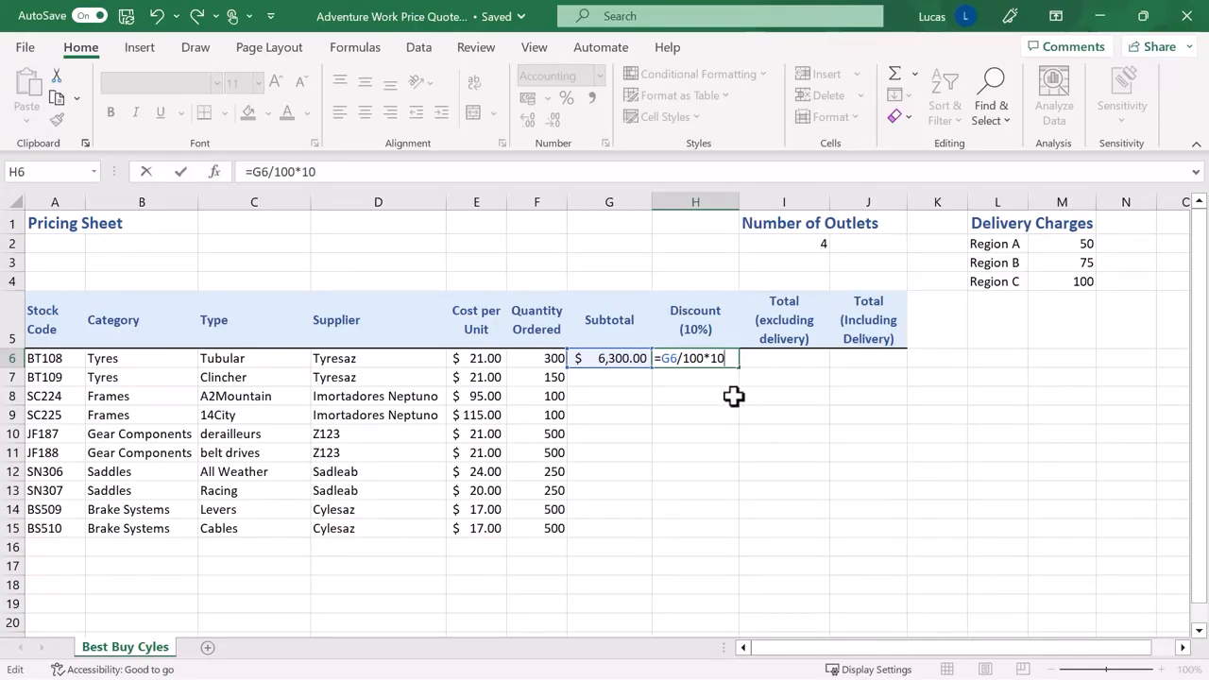
key(Return)
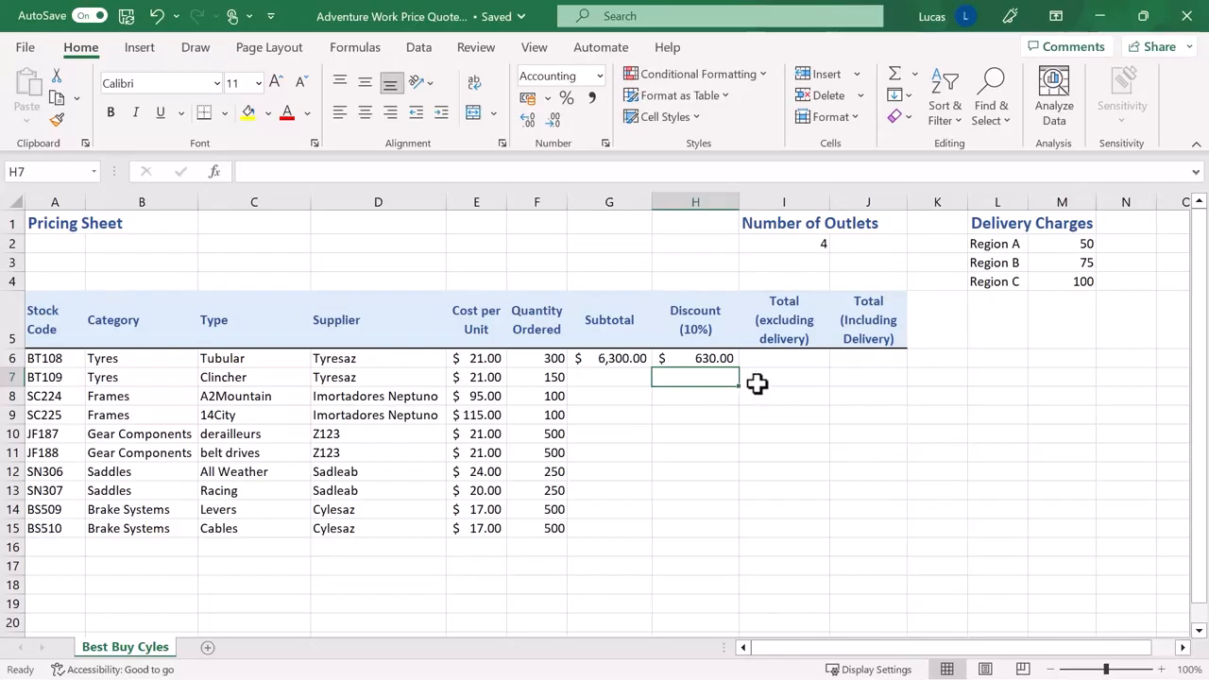
Step: Enter the formula =G6-H6*I2 in I6 for the first product's total excluding delivery
click(784, 357)
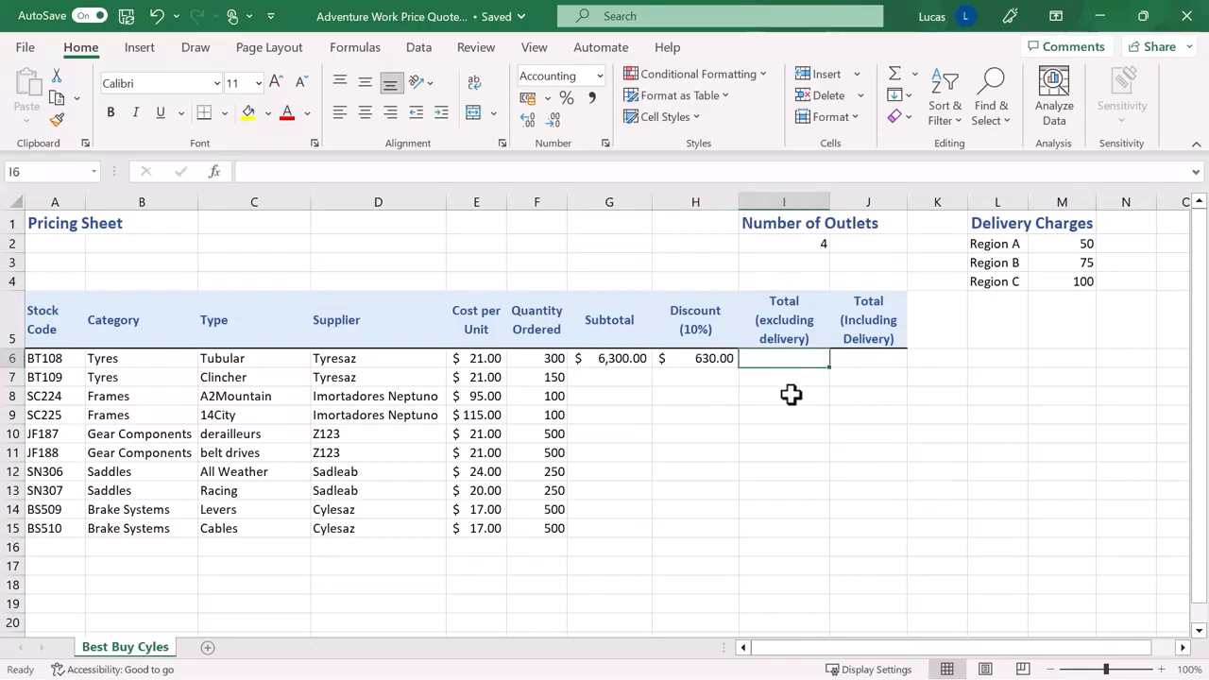
text(=)
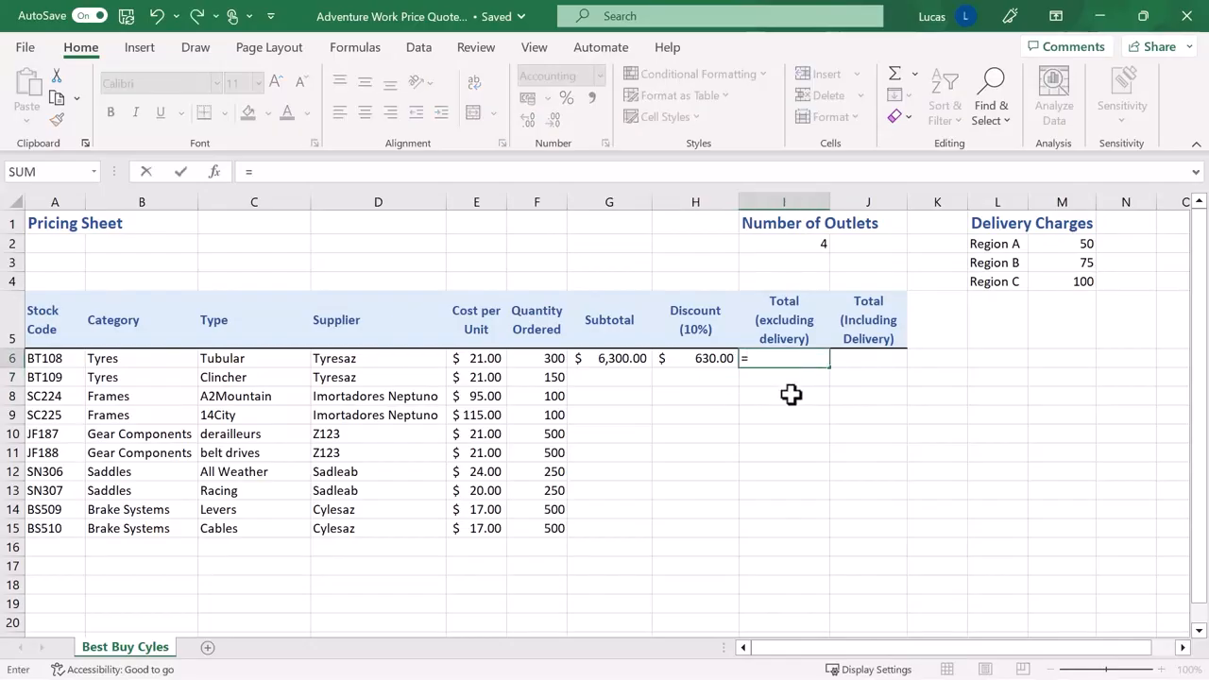
click(623, 360)
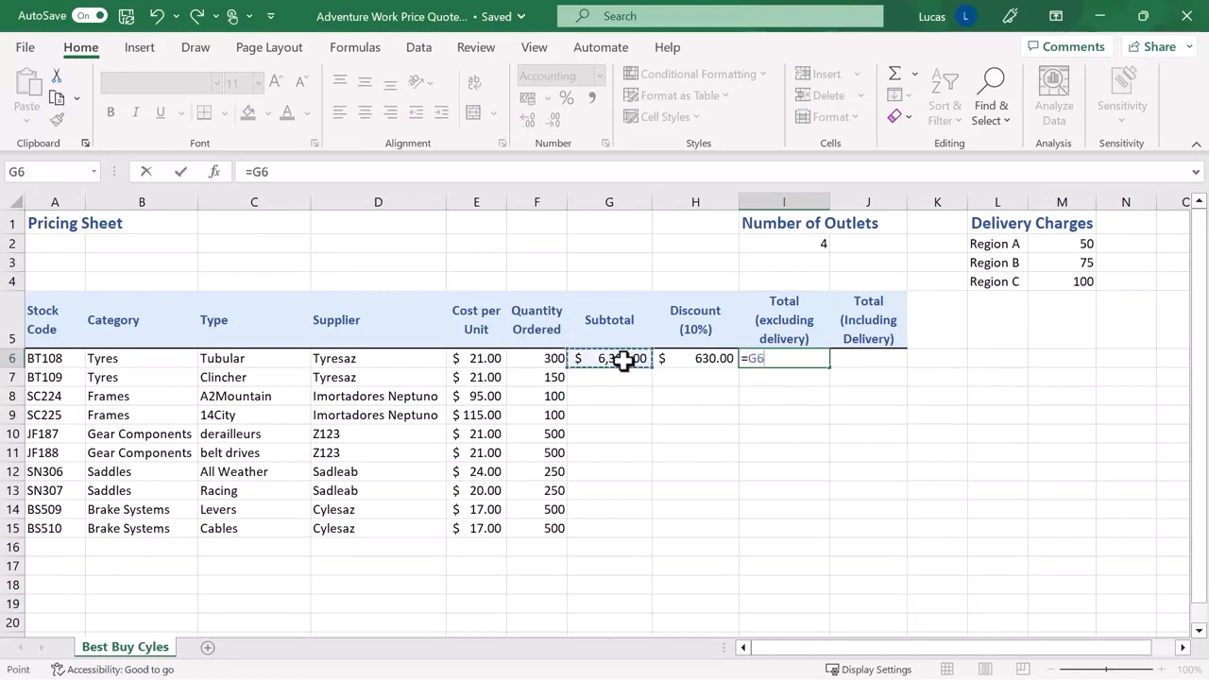
text(-)
click(701, 361)
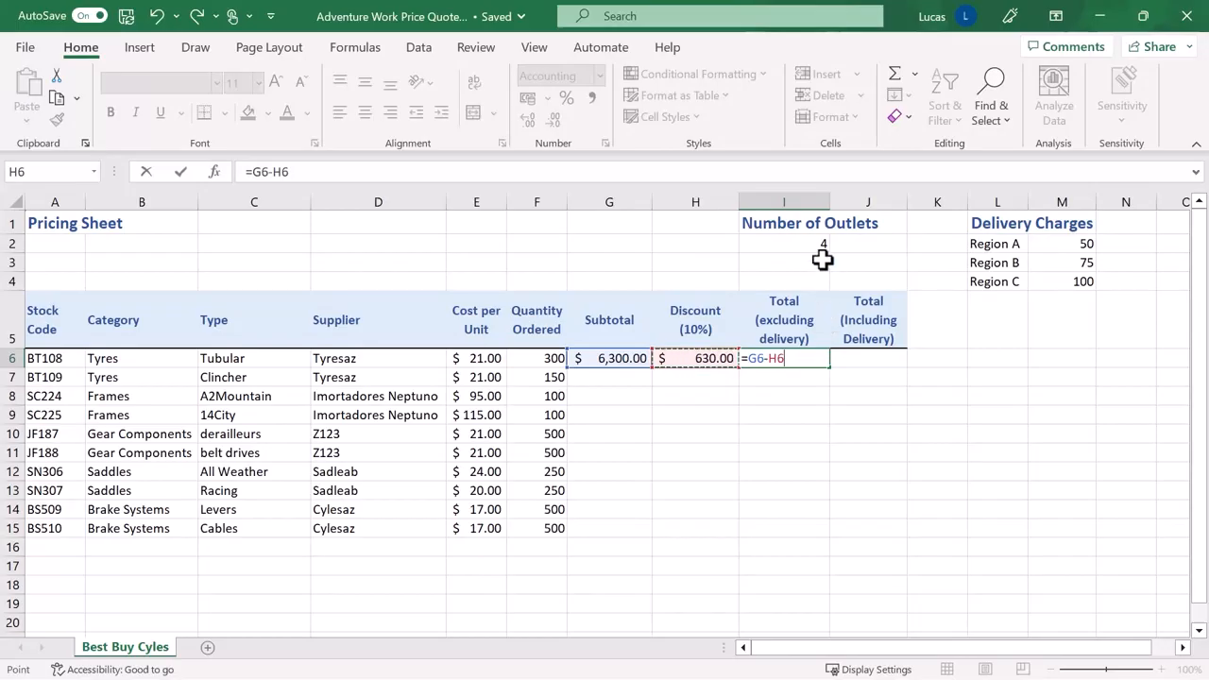
click(794, 362)
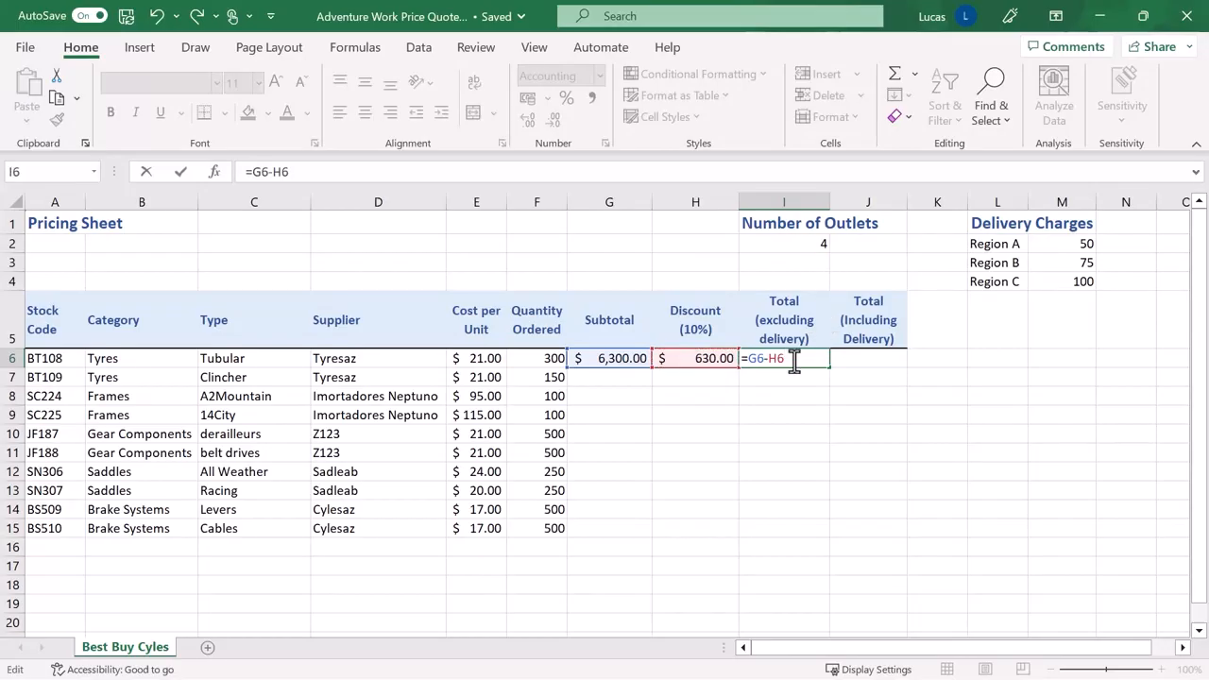
text(*)
click(814, 247)
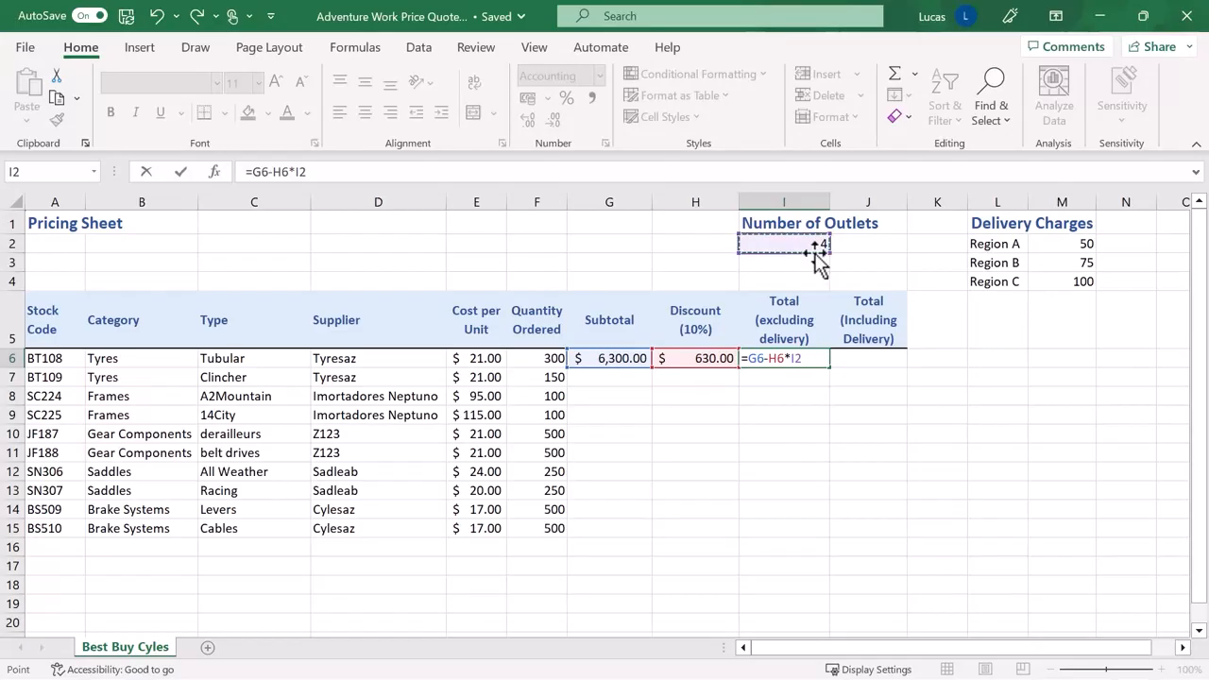
key(Return)
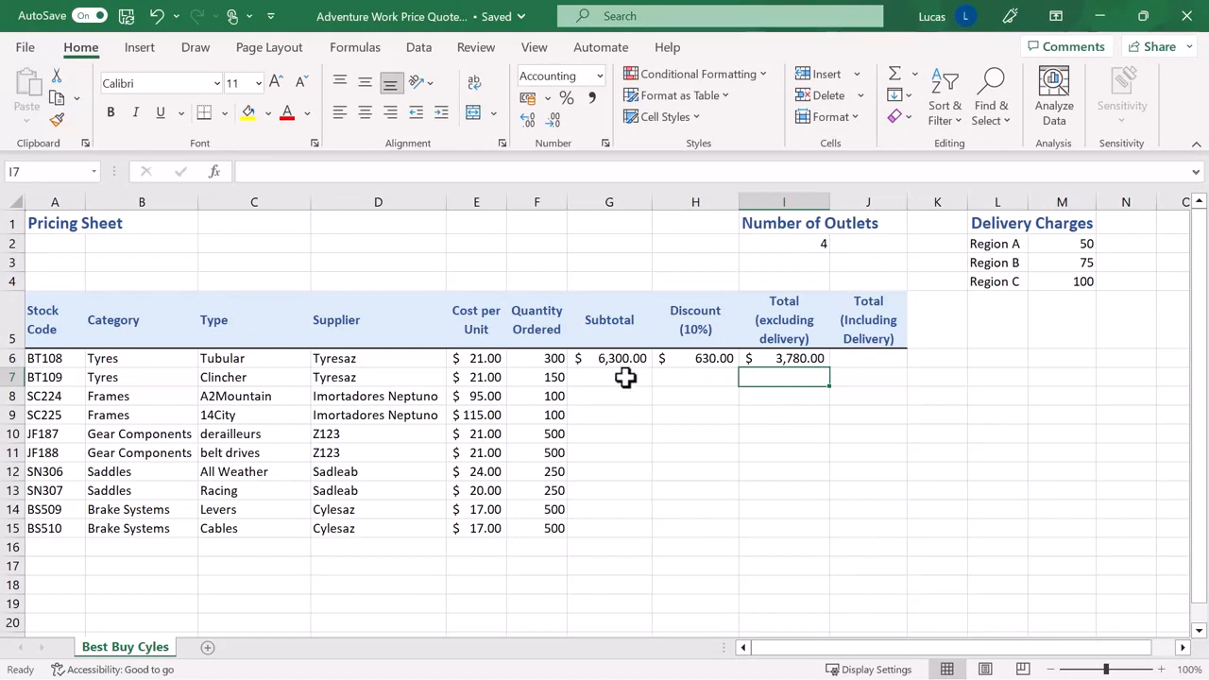
Step: Add parentheses around the subtraction in the I6 formula so that it reads =(G6-H6)*I2
double_click(808, 358)
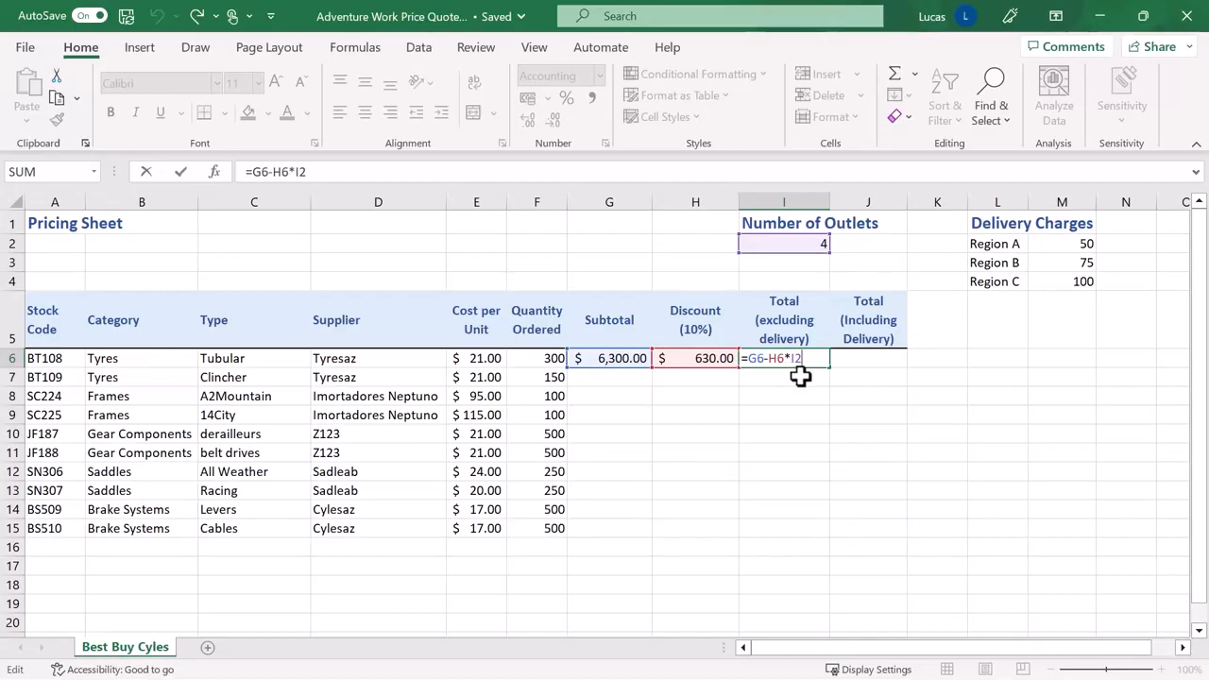
click(747, 359)
text(()
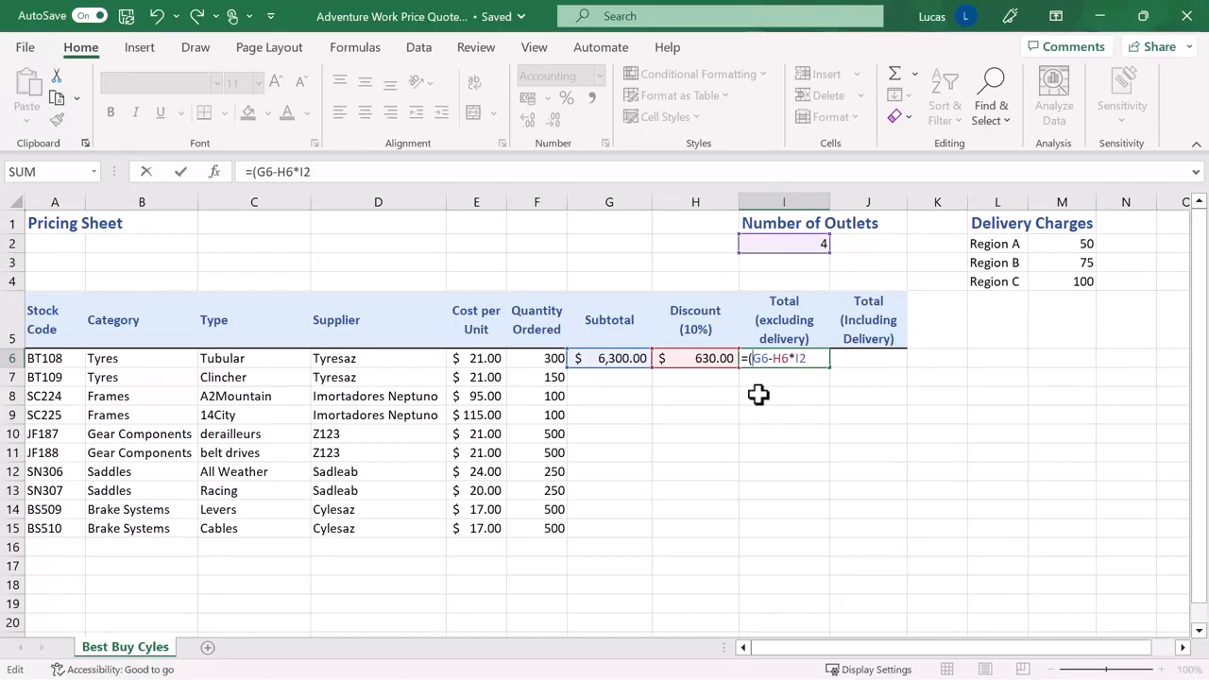
click(790, 359)
text())
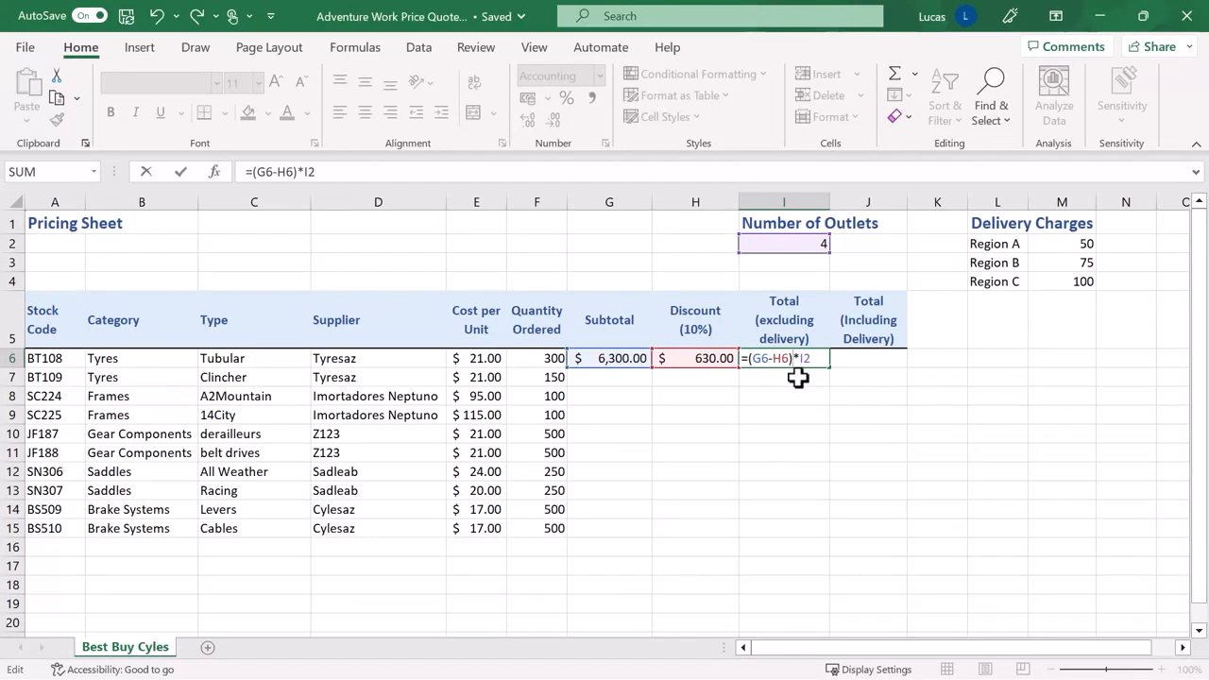
key(Return)
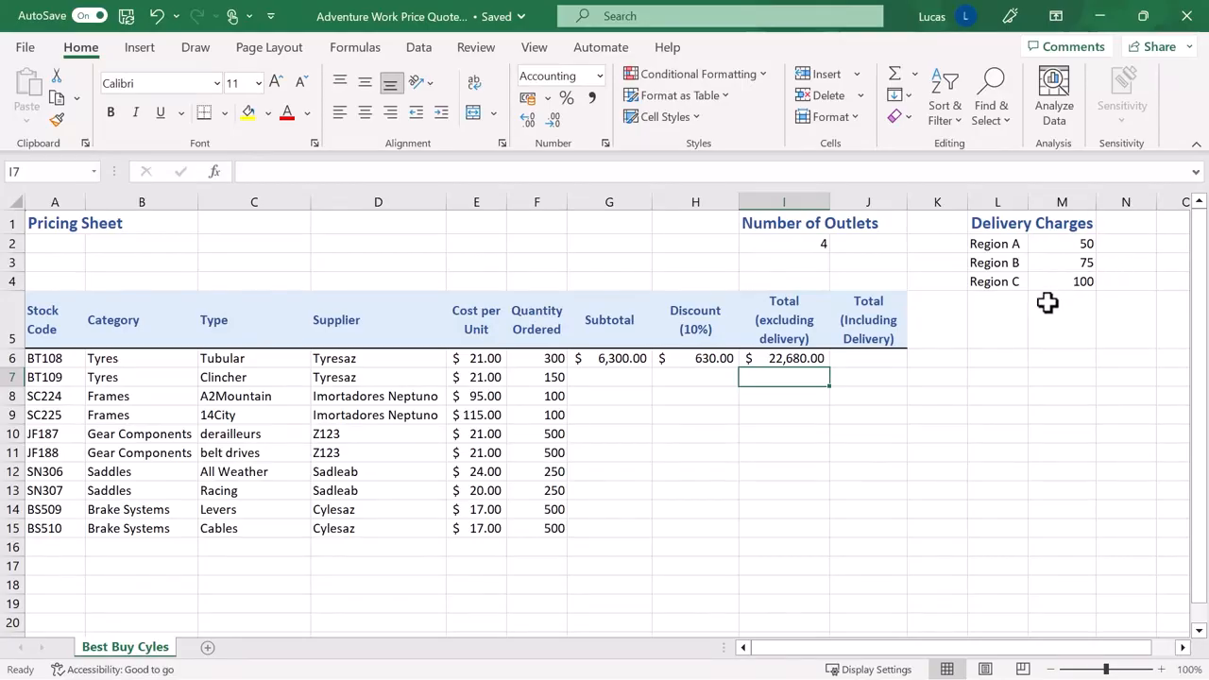
Step: Calculate the total including delivery in J6 with two Region A and two Region B charges, using =I6+(2*M2)+(2*M3)
click(853, 359)
text(=)
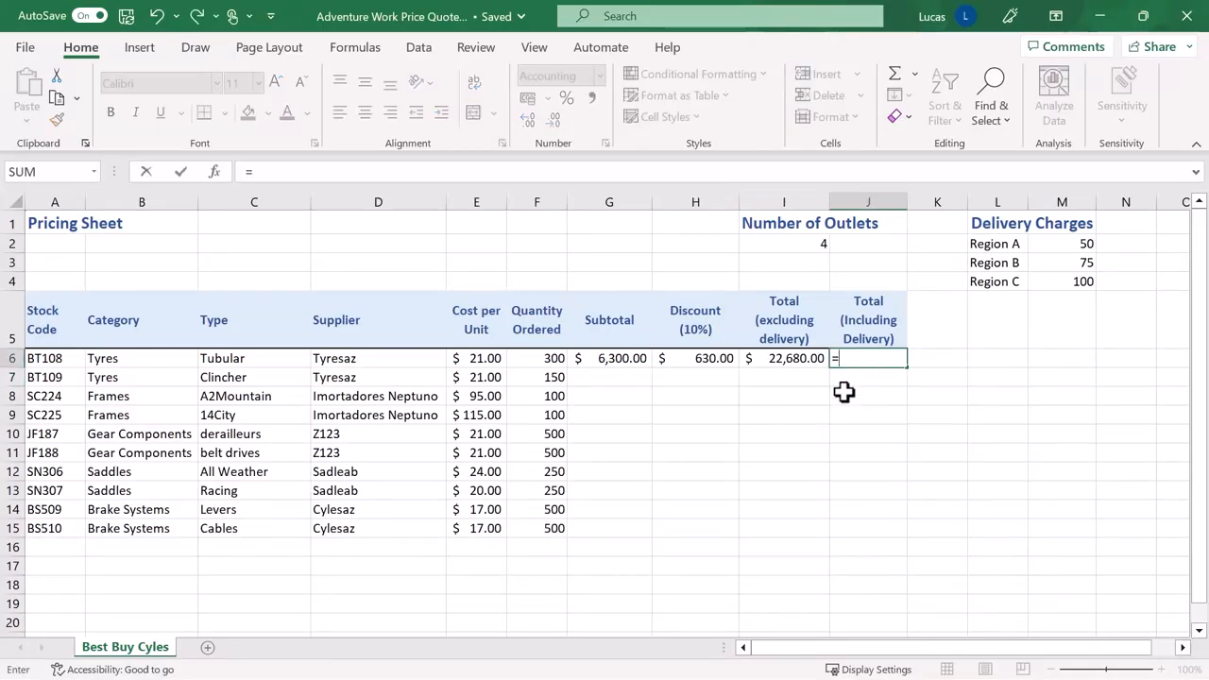
click(783, 365)
text(+)
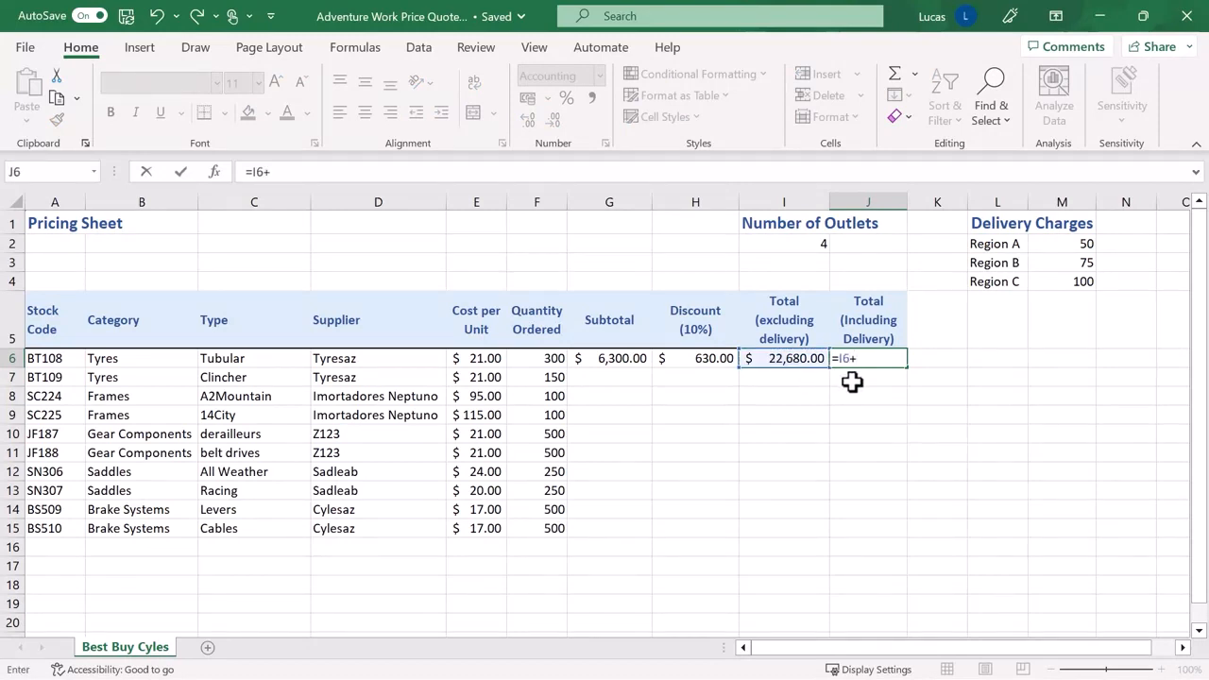
text((2*)
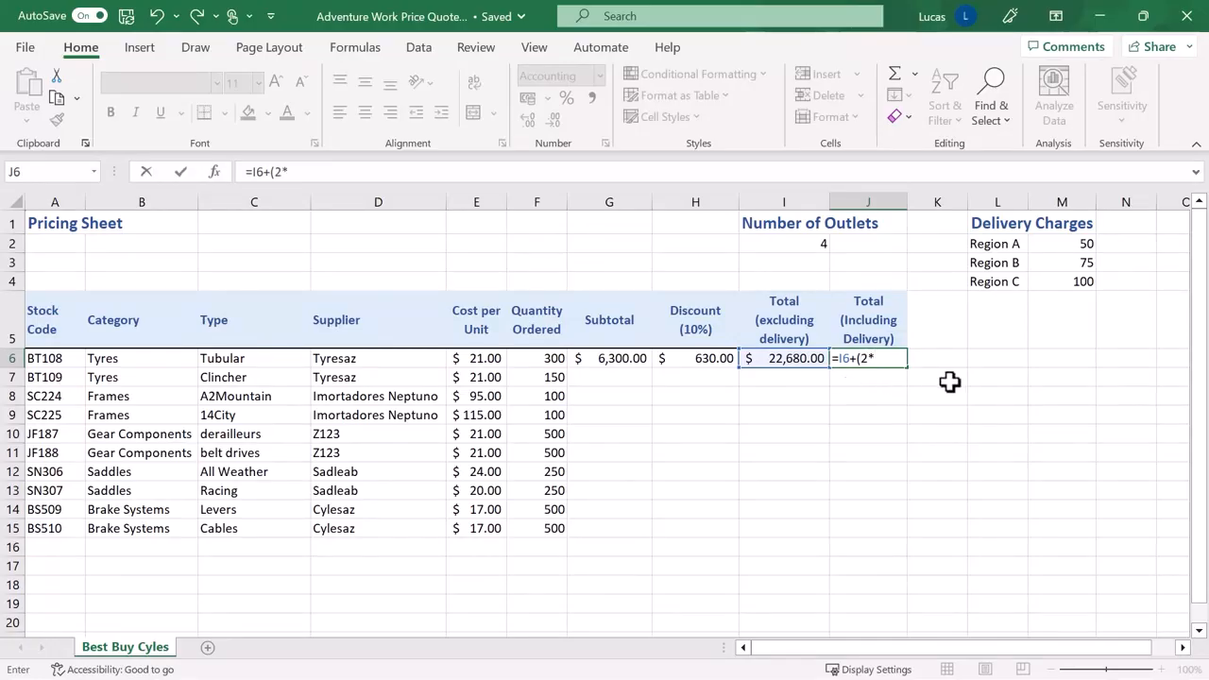
click(1069, 244)
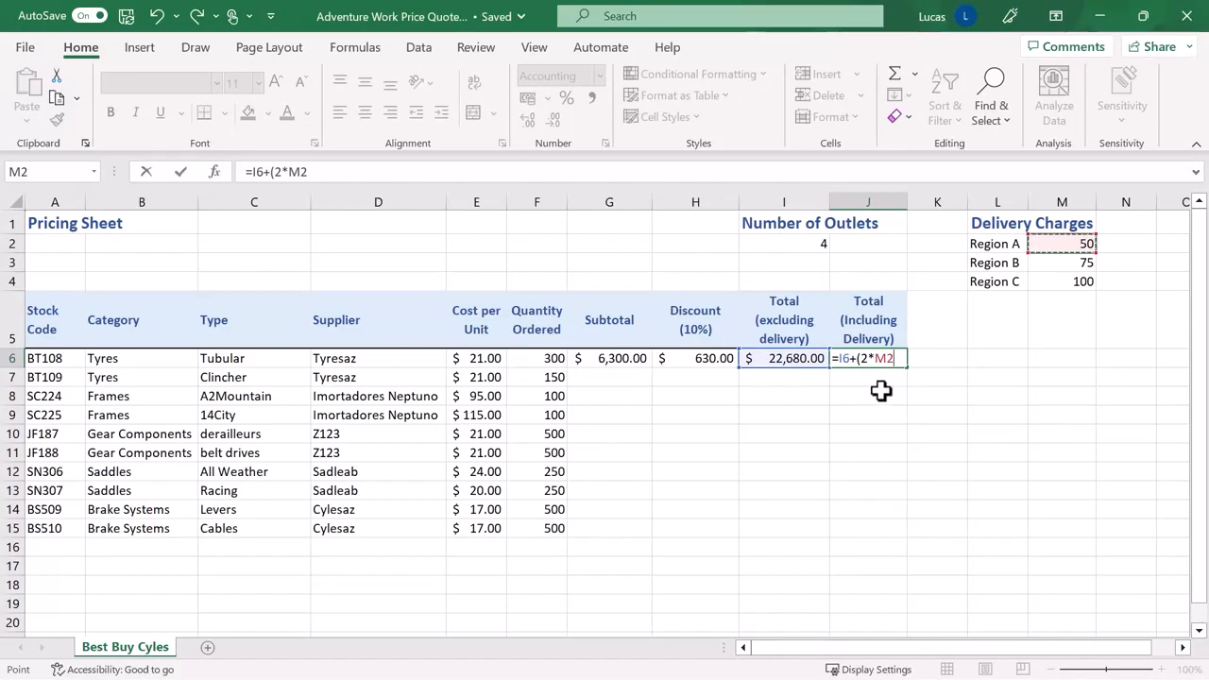
text()+(2)
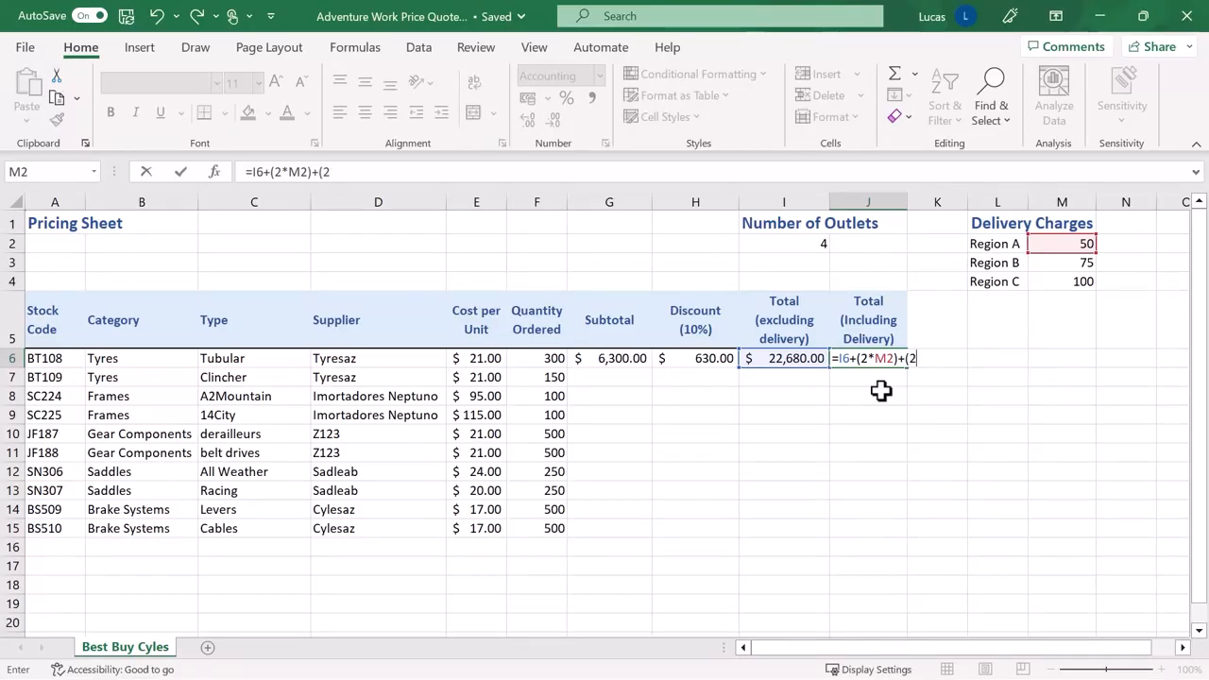
text(*)
click(1065, 265)
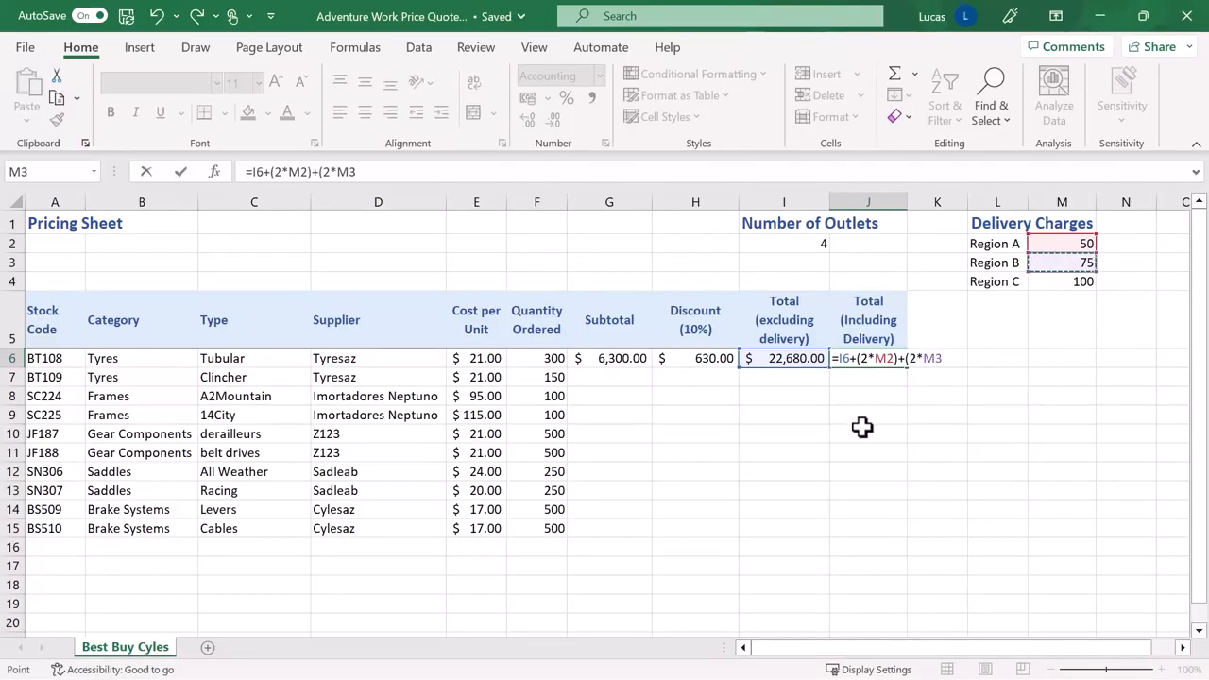
text())
key(Return)
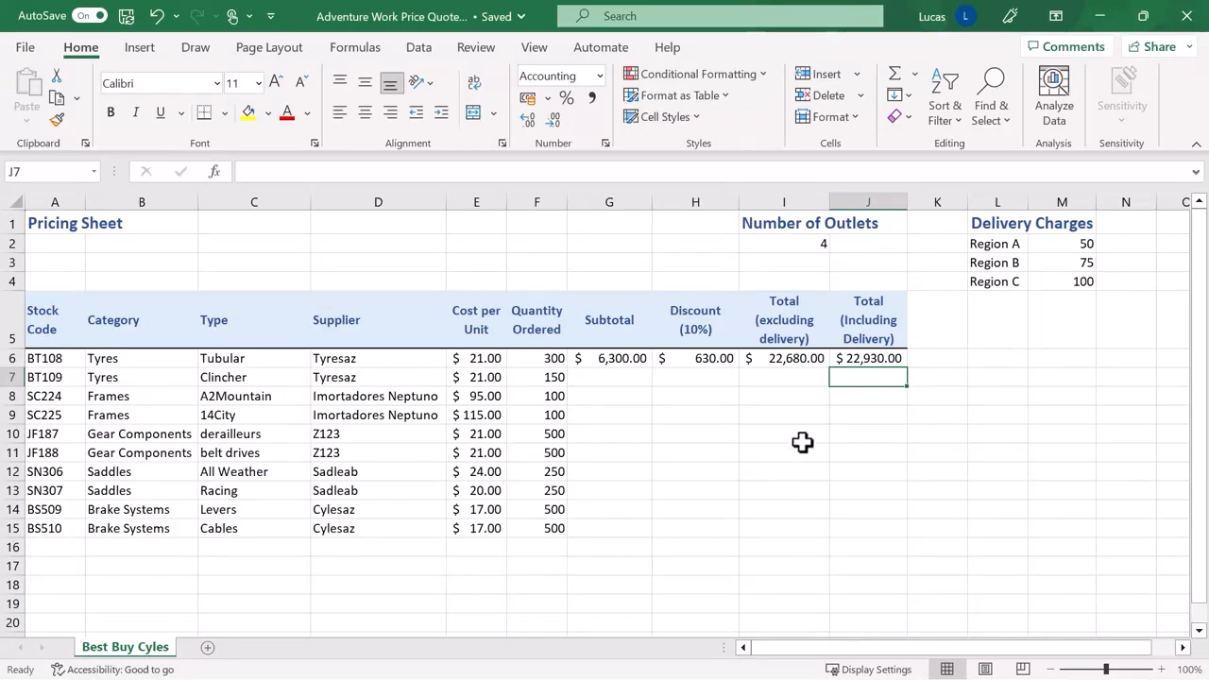
Step: Make the number-of-outlets reference in the I6 formula absolute as $I$2
double_click(794, 364)
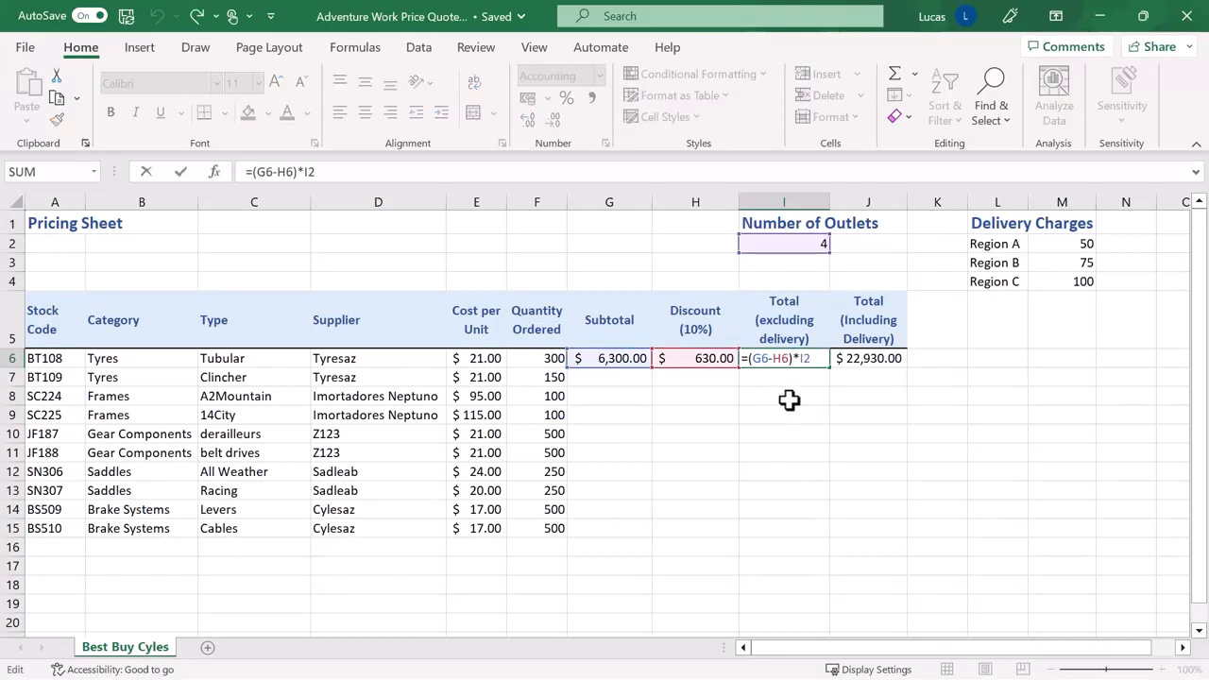
click(798, 359)
text($)
click(809, 359)
text($)
key(Return)
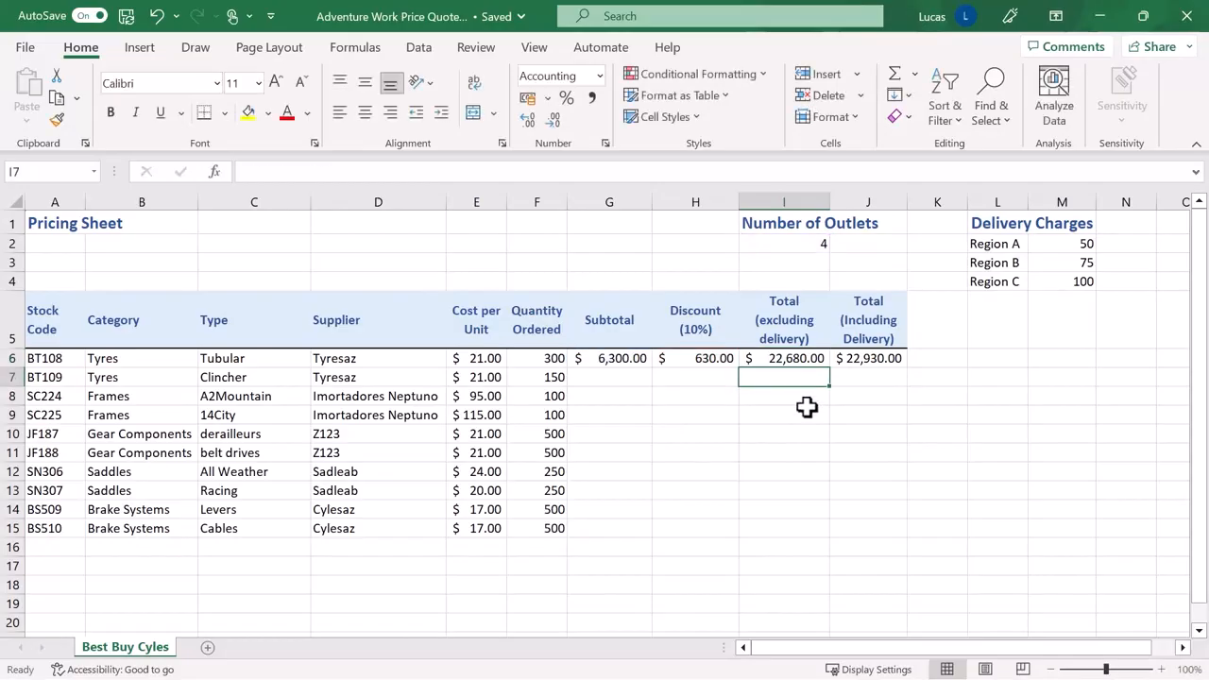
Step: Make both delivery charge references in the J6 formula absolute so that it reads =I6+(2*$M$2)+(2*$M$3)
double_click(863, 358)
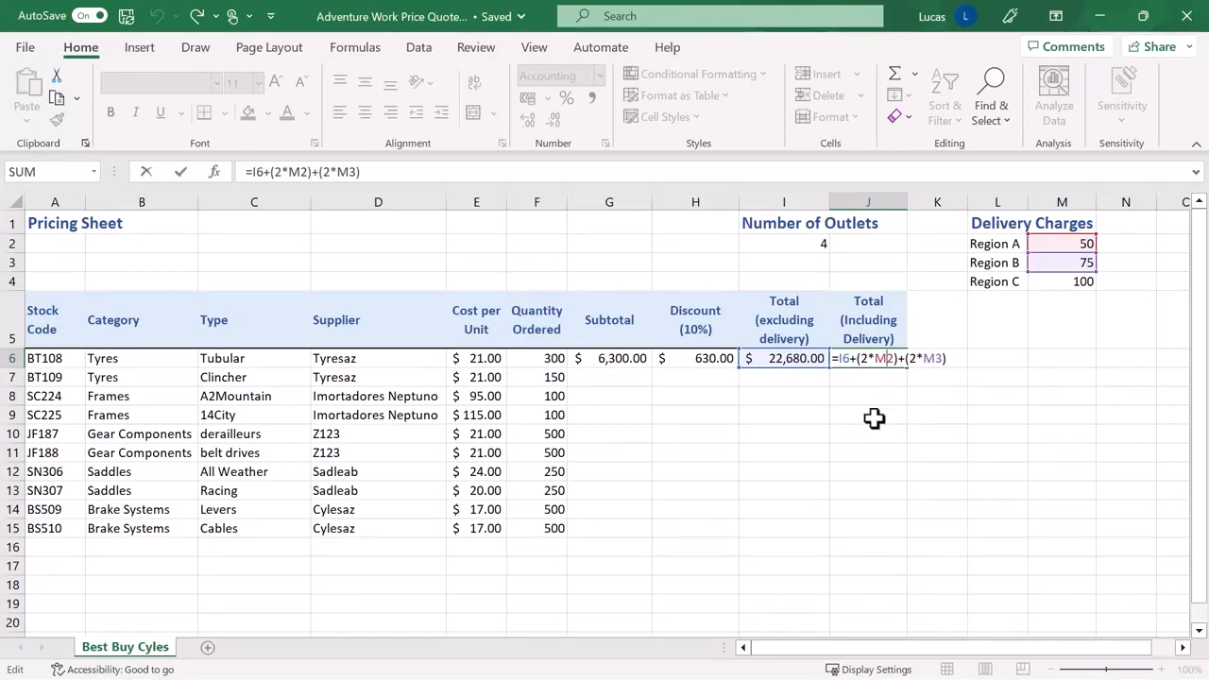
key(F4)
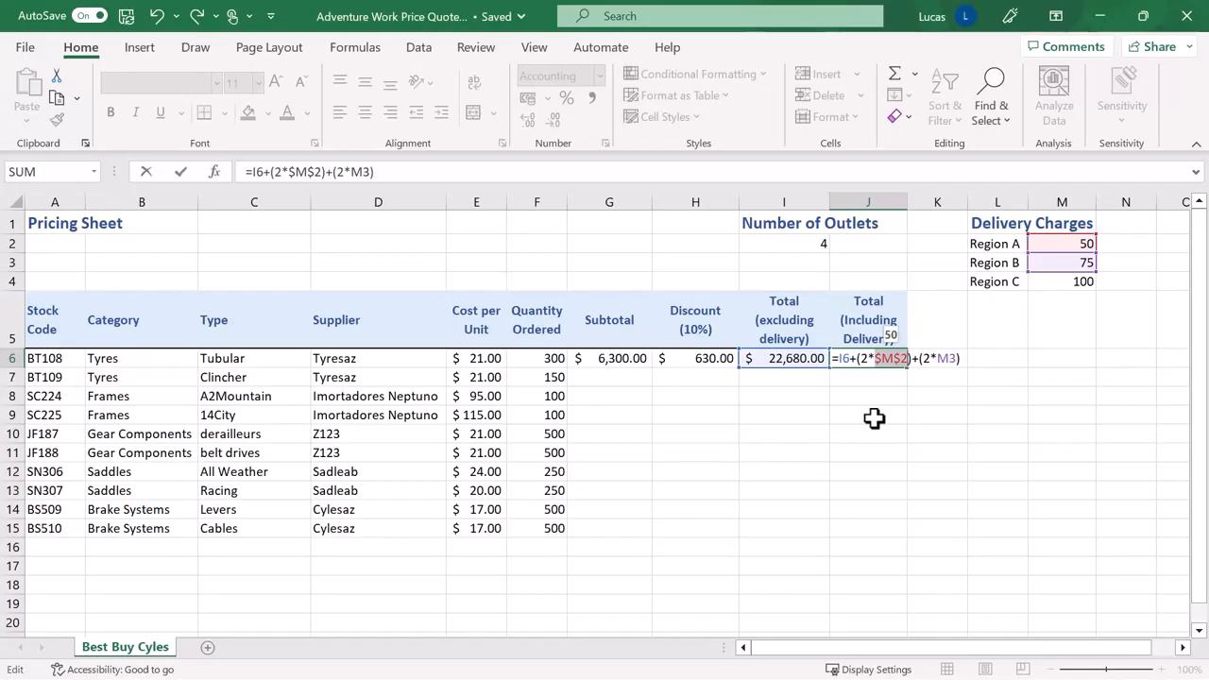
click(948, 360)
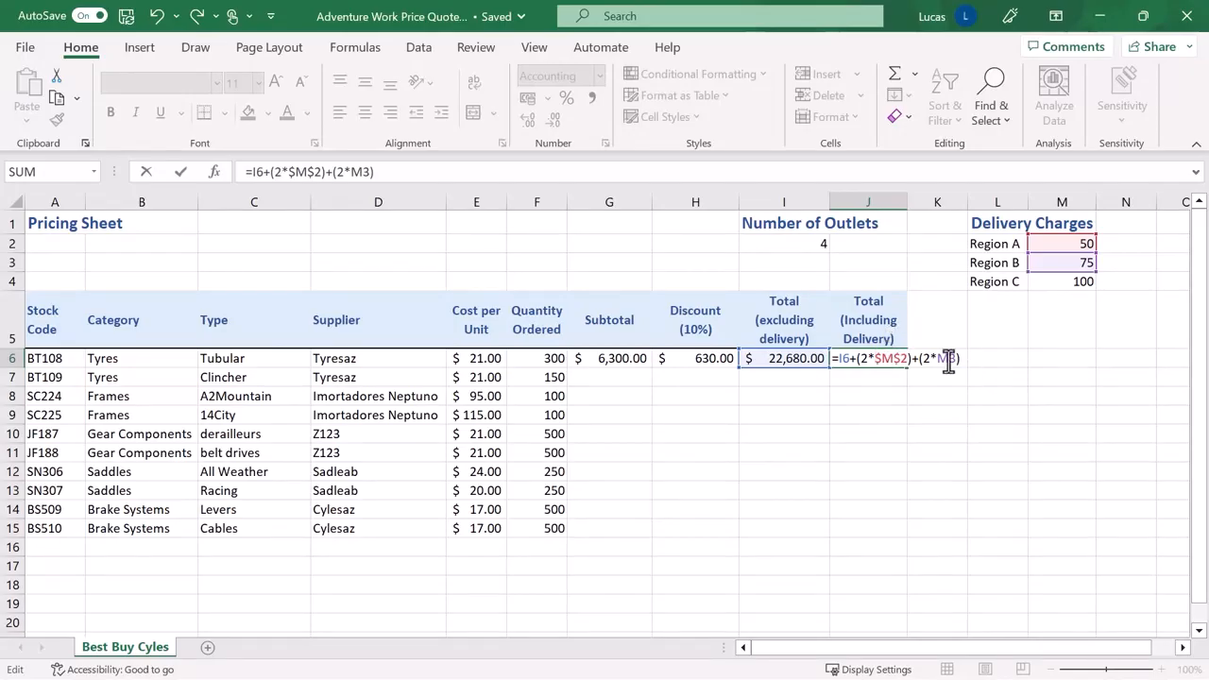
key(F4)
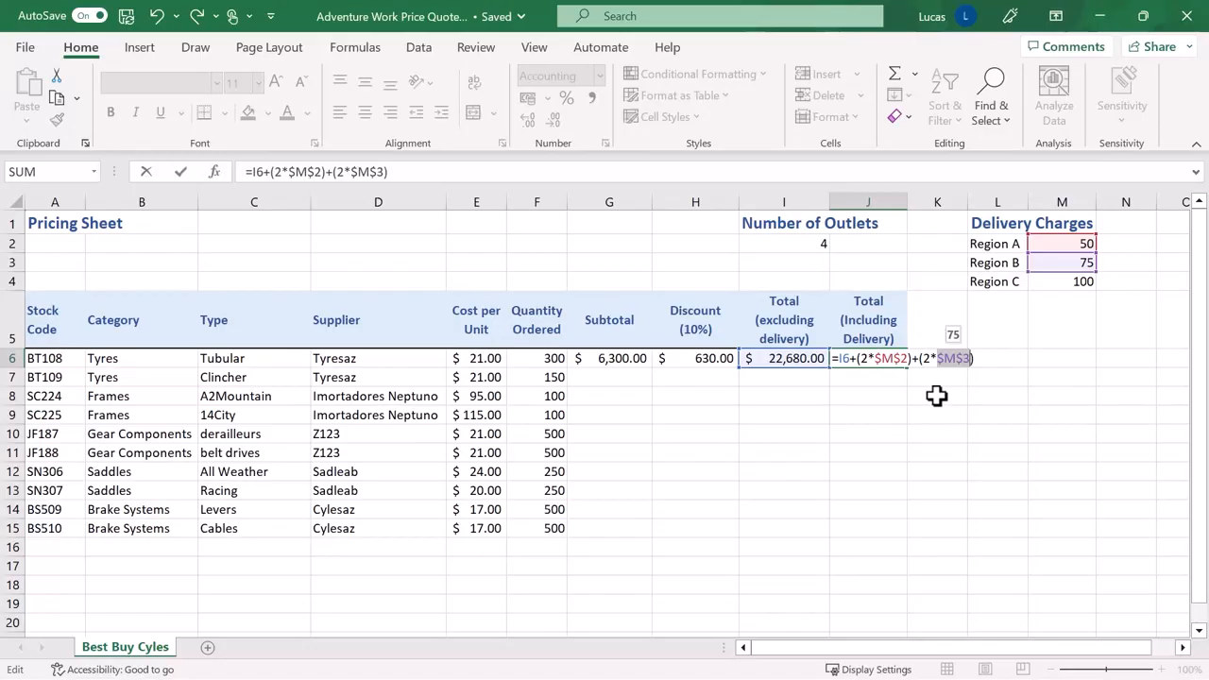
key(Return)
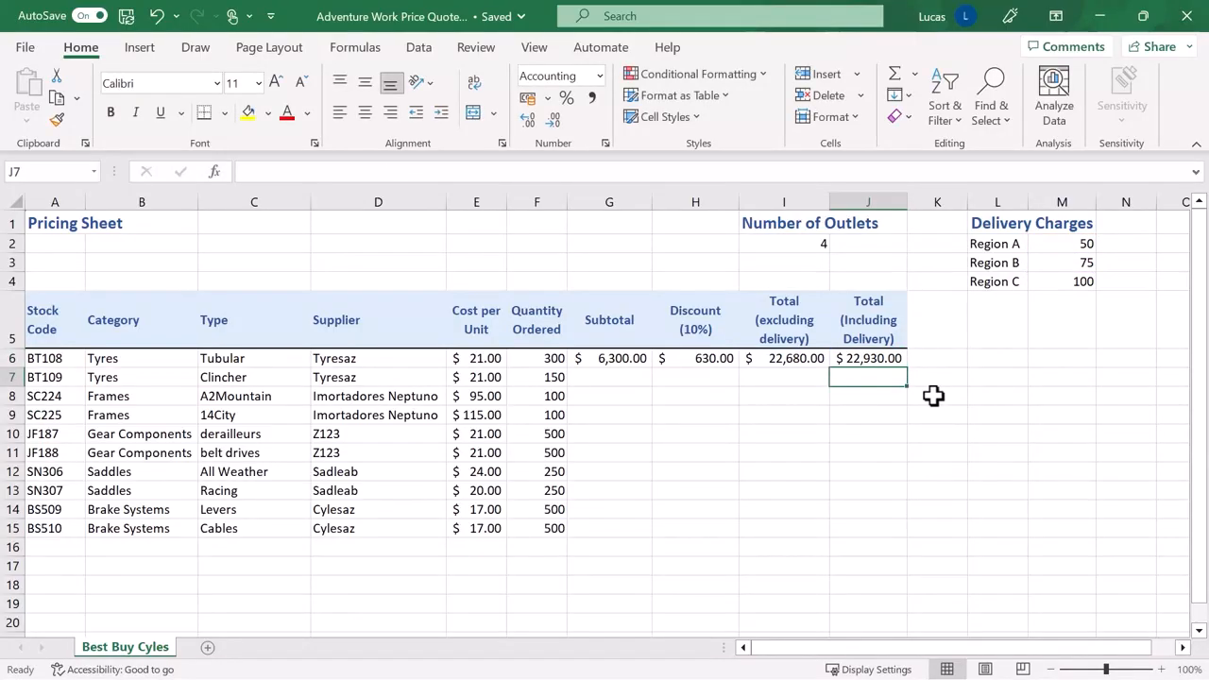
Step: Copy the subtotal formula in G6 and the discount formula in H6 down to row 15 for all products
click(626, 357)
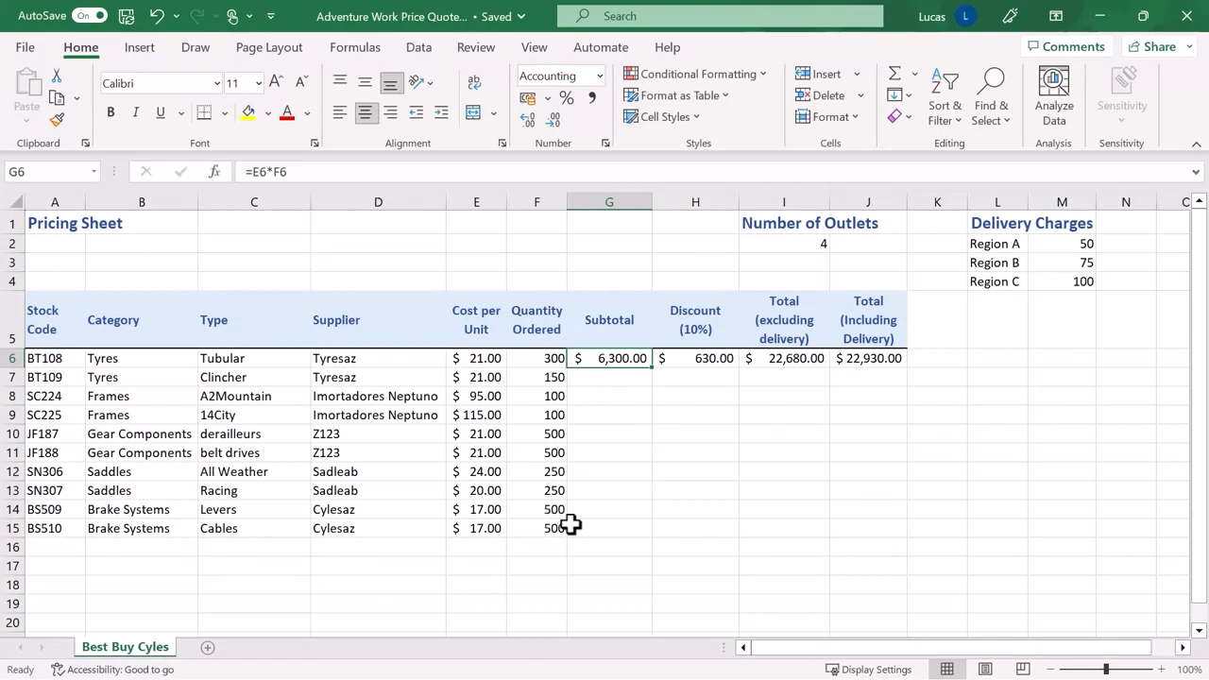
double_click(655, 370)
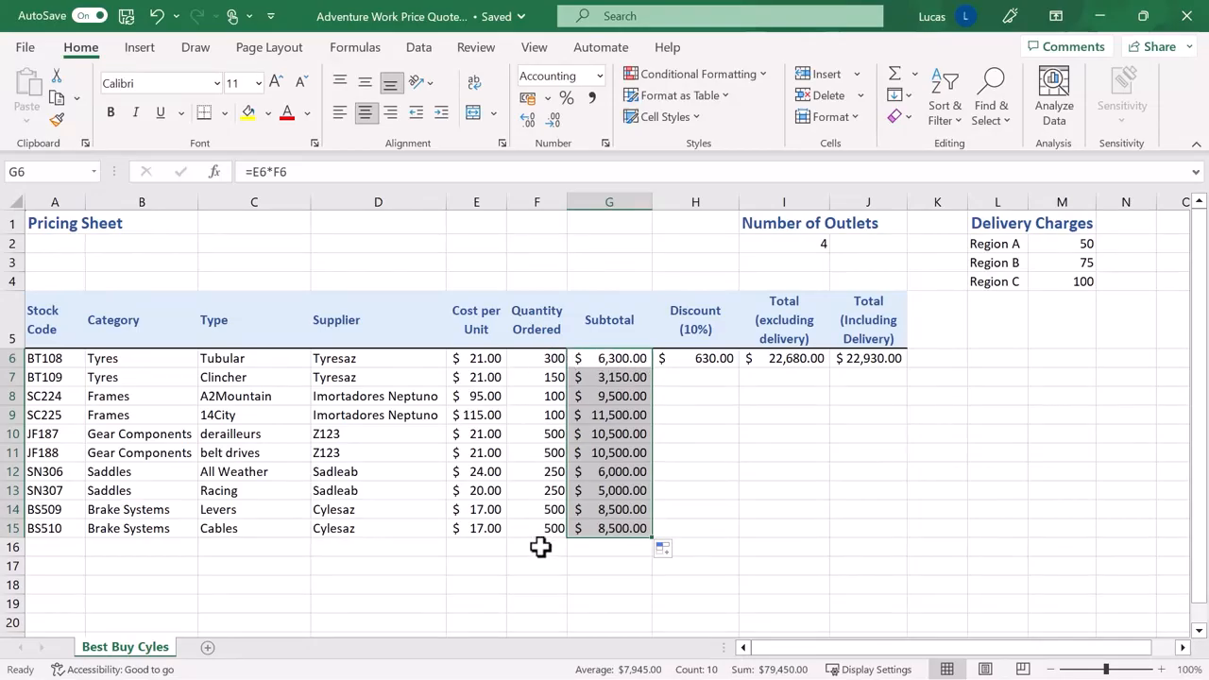
click(709, 357)
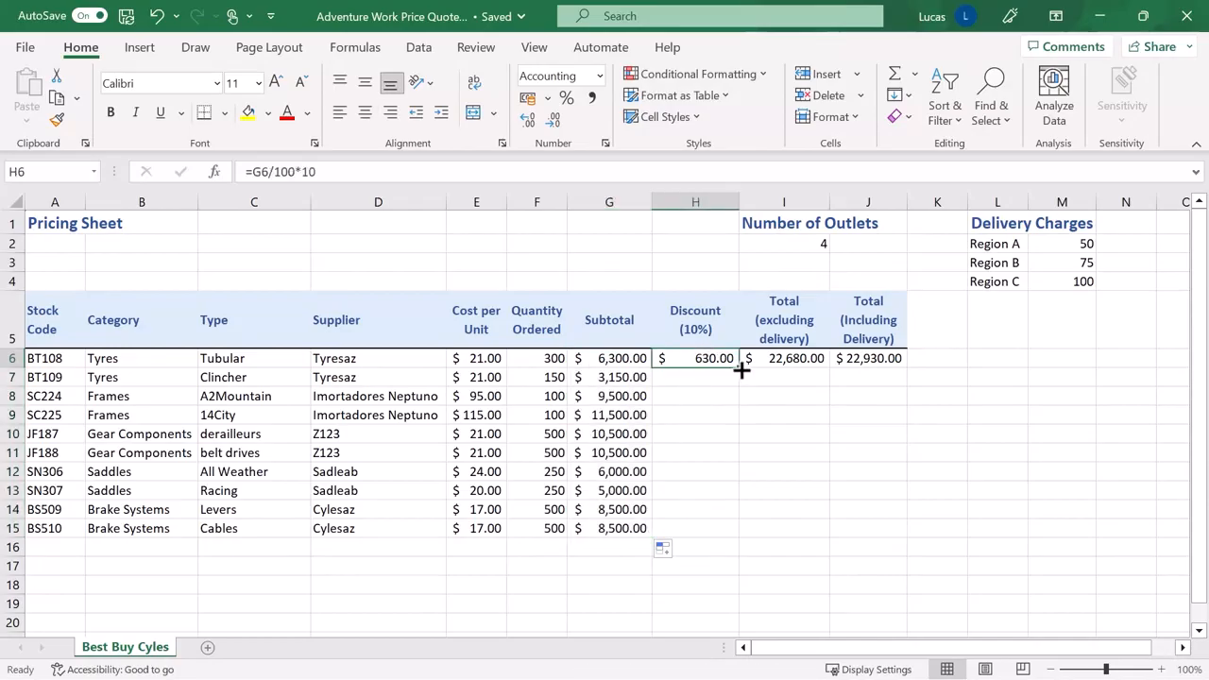
double_click(740, 370)
Step: Fill the two total formulas, excluding delivery in I6 and including delivery in J6, down through row 15
click(812, 370)
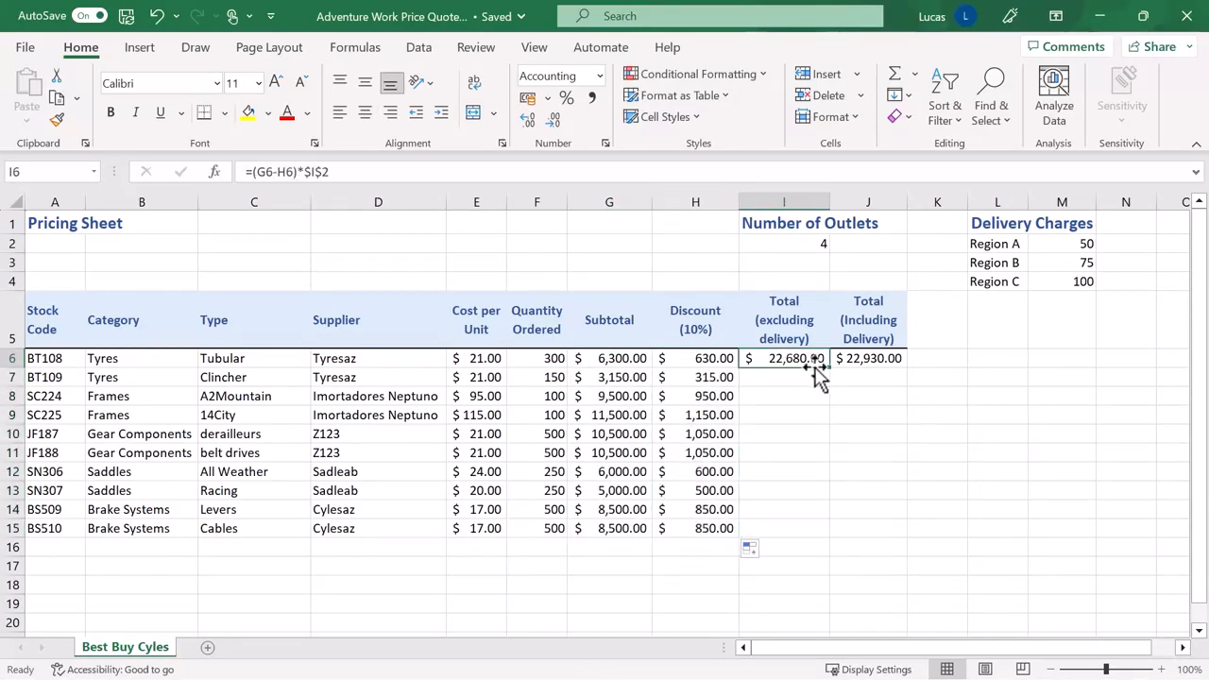
double_click(830, 368)
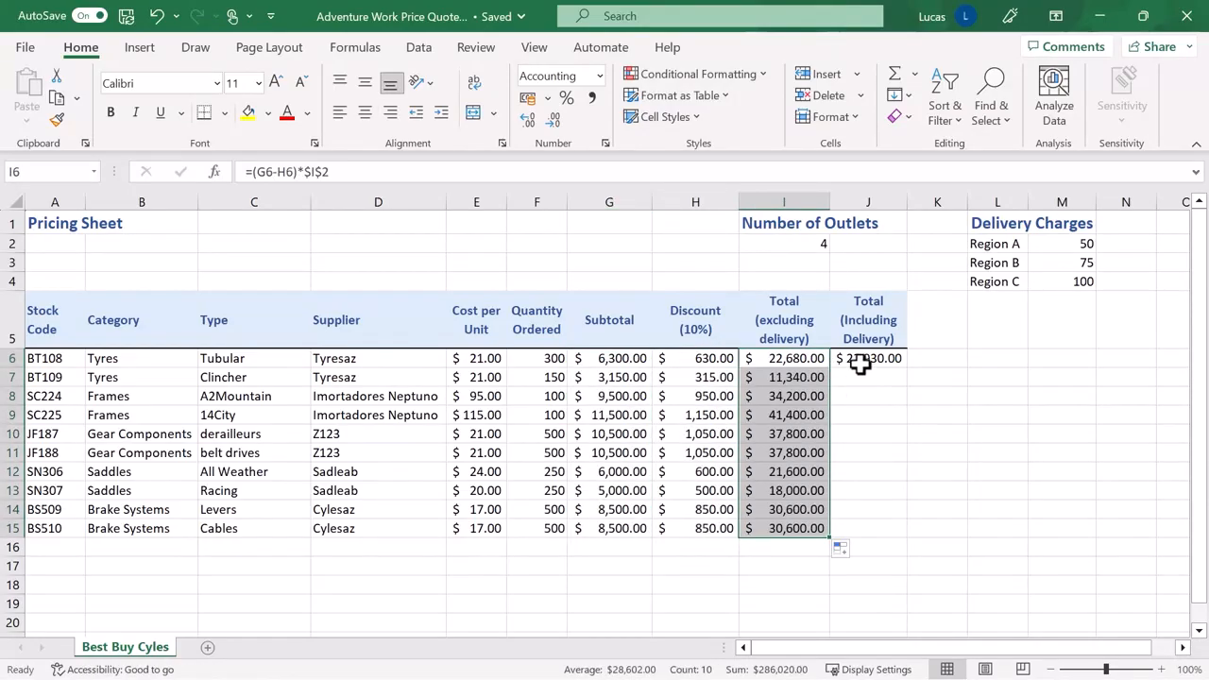
click(860, 364)
double_click(907, 368)
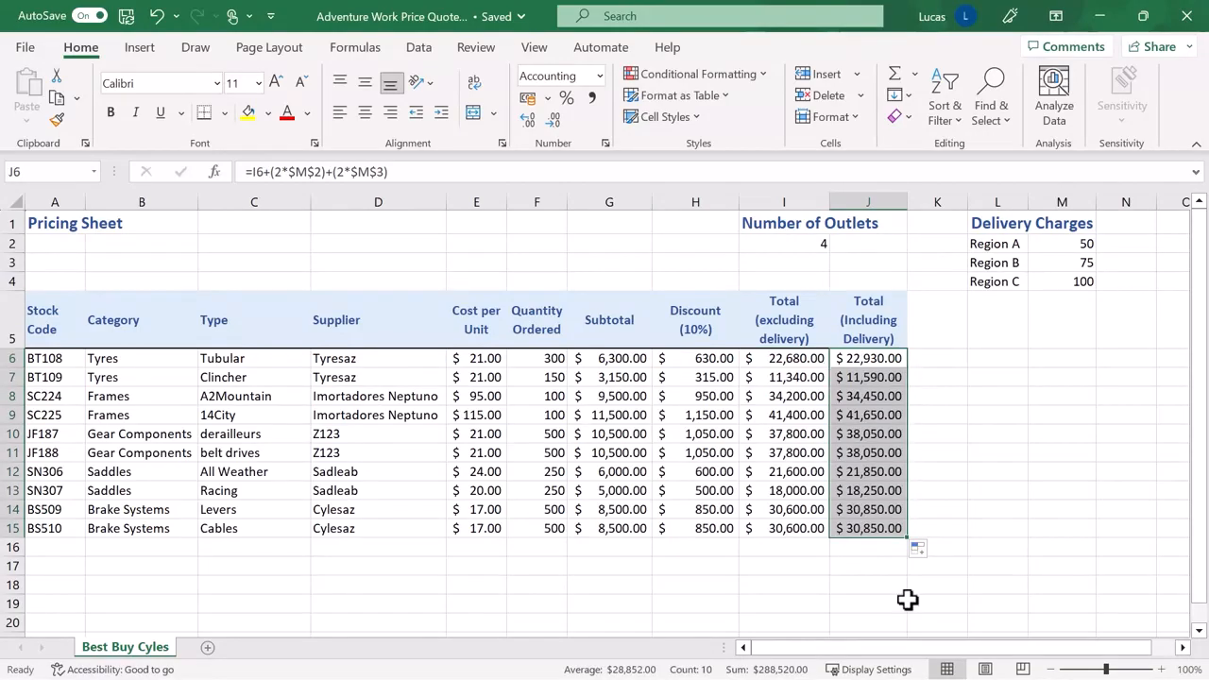